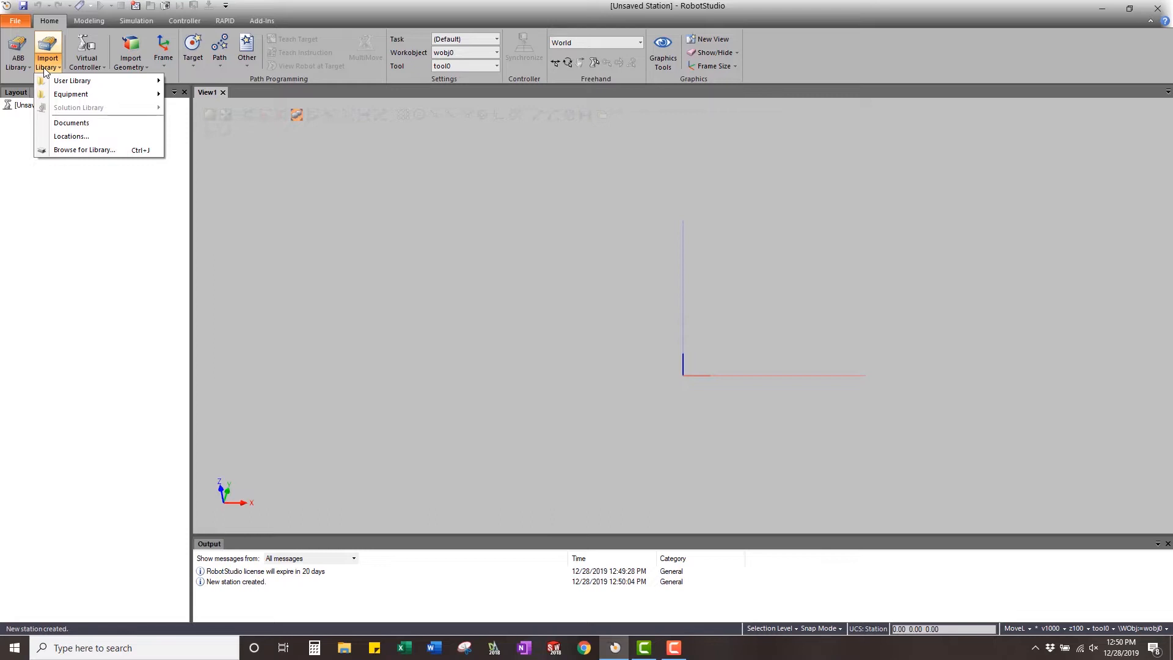
# Import the SC_PinActuator.rslib library file from the SmartComponents folder into the station
pyautogui.click(85, 149)
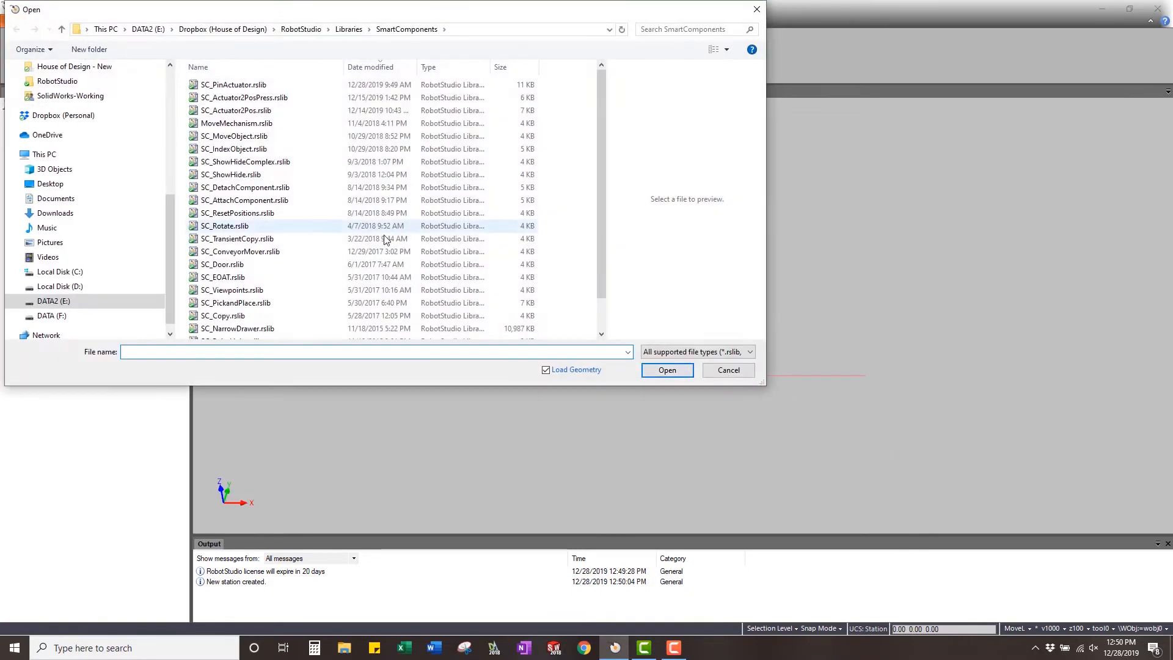
pyautogui.click(232, 85)
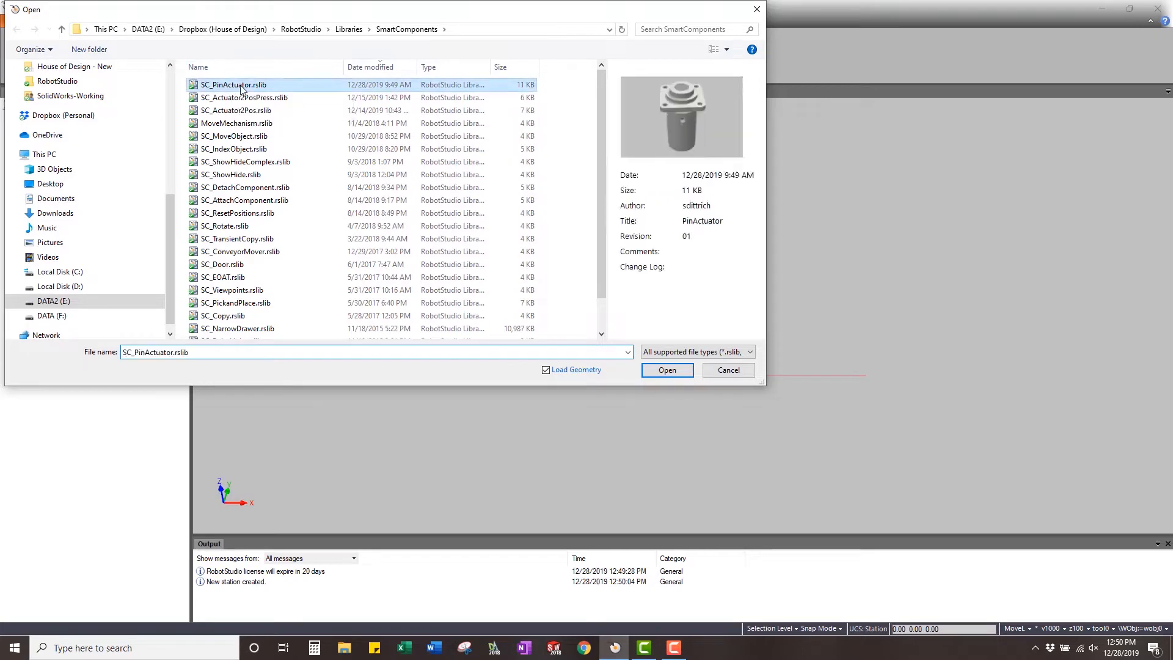
pyautogui.click(667, 370)
pyautogui.click(406, 230)
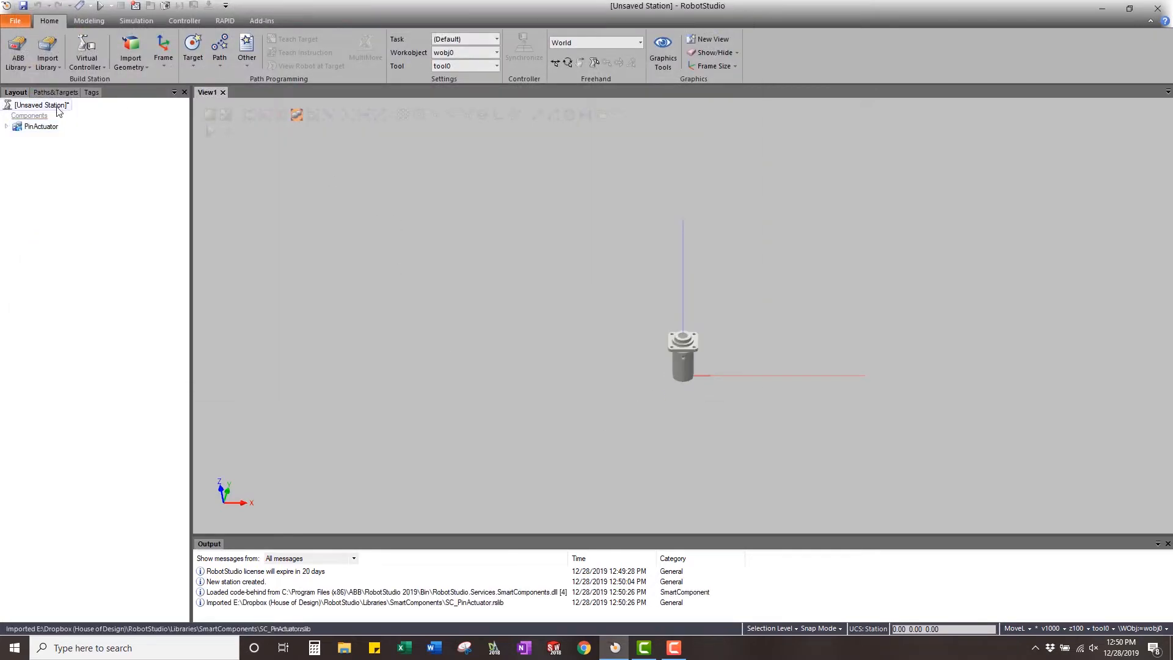
# Expand the imported PinActuator component and disconnect it from its library
pyautogui.click(6, 127)
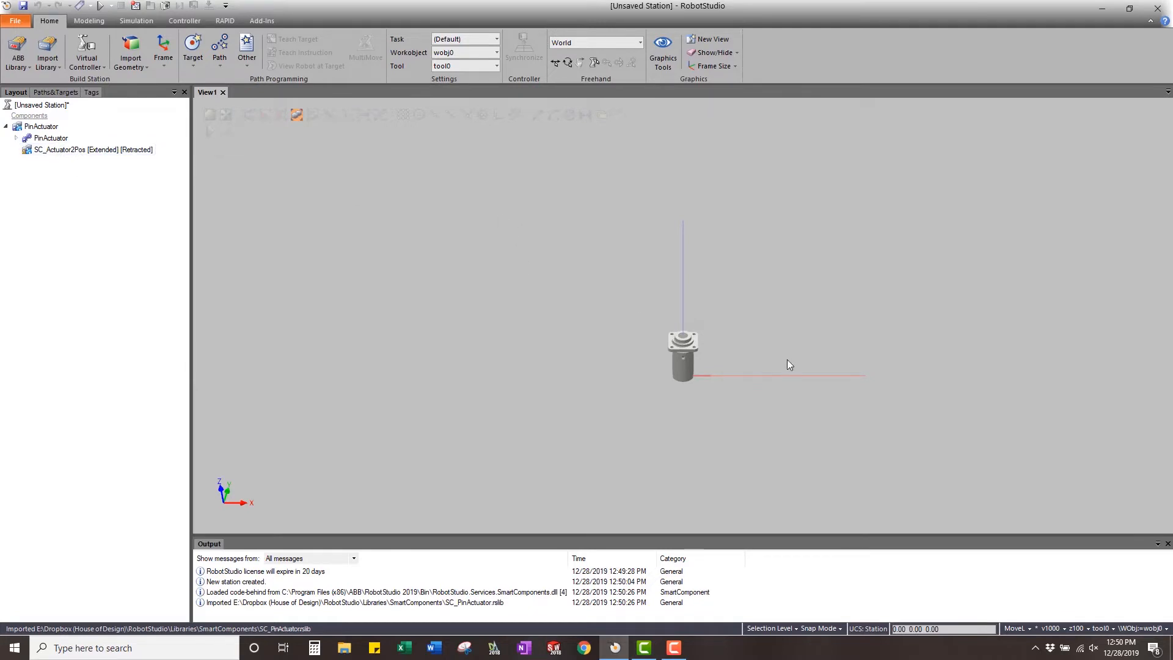
pyautogui.click(36, 127)
pyautogui.rightClick(35, 126)
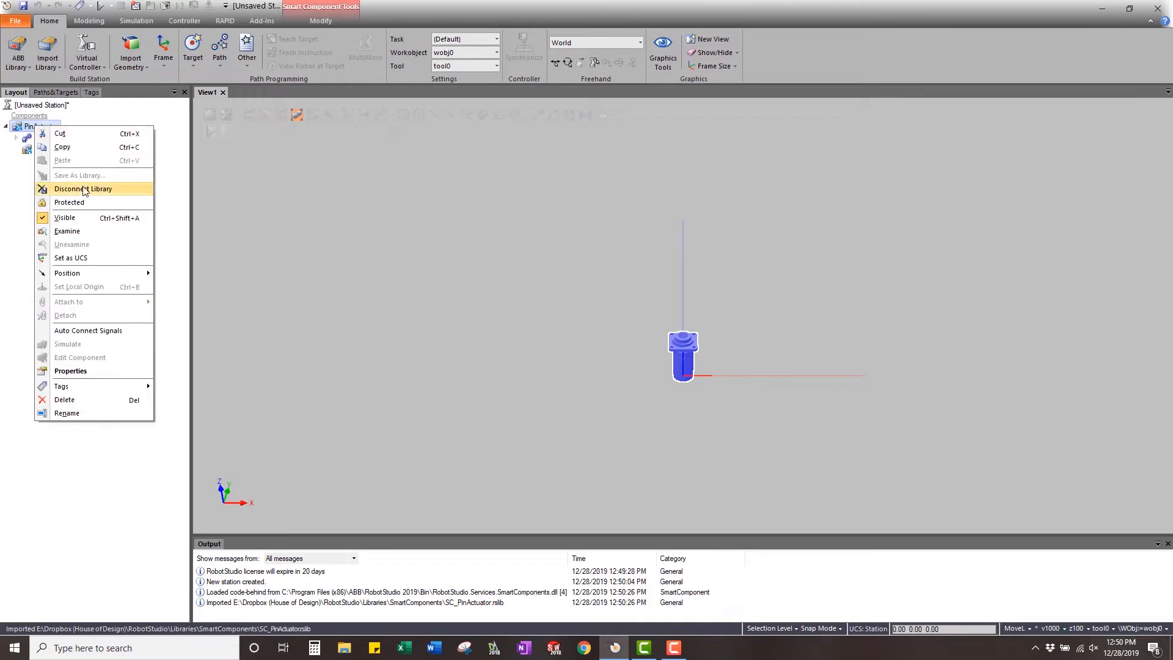
pyautogui.click(84, 188)
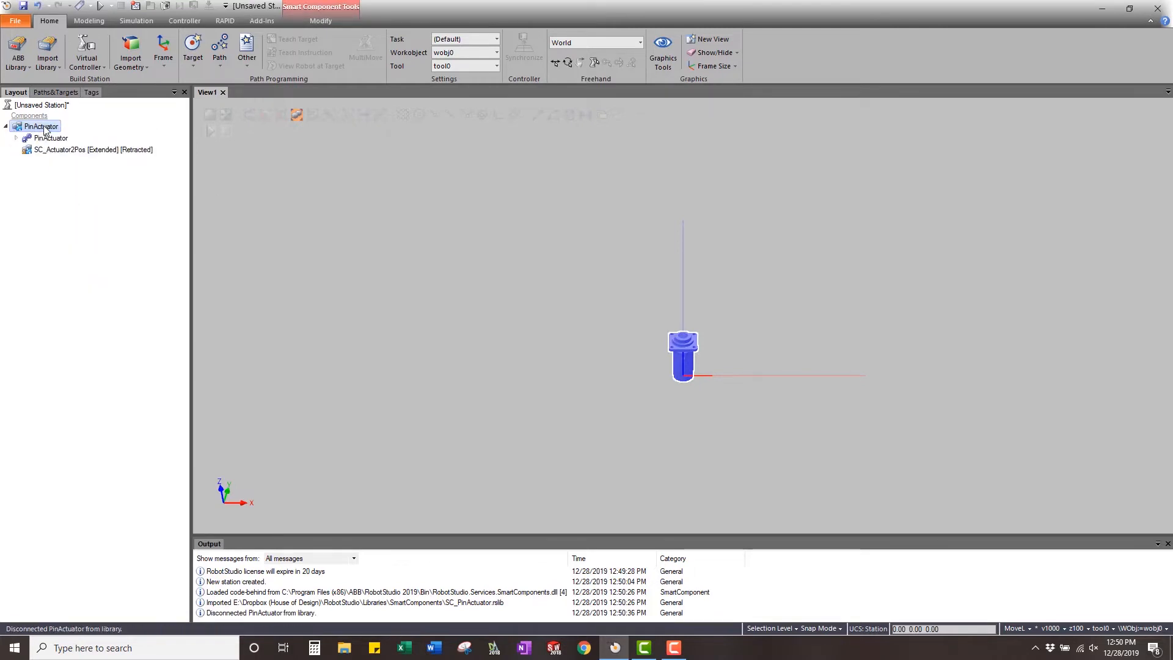
# Open the PinActuator smart component's design view for editing and reposition the SC_Actuator2Pos block between the inputs and outputs
pyautogui.rightClick(43, 127)
pyautogui.click(98, 358)
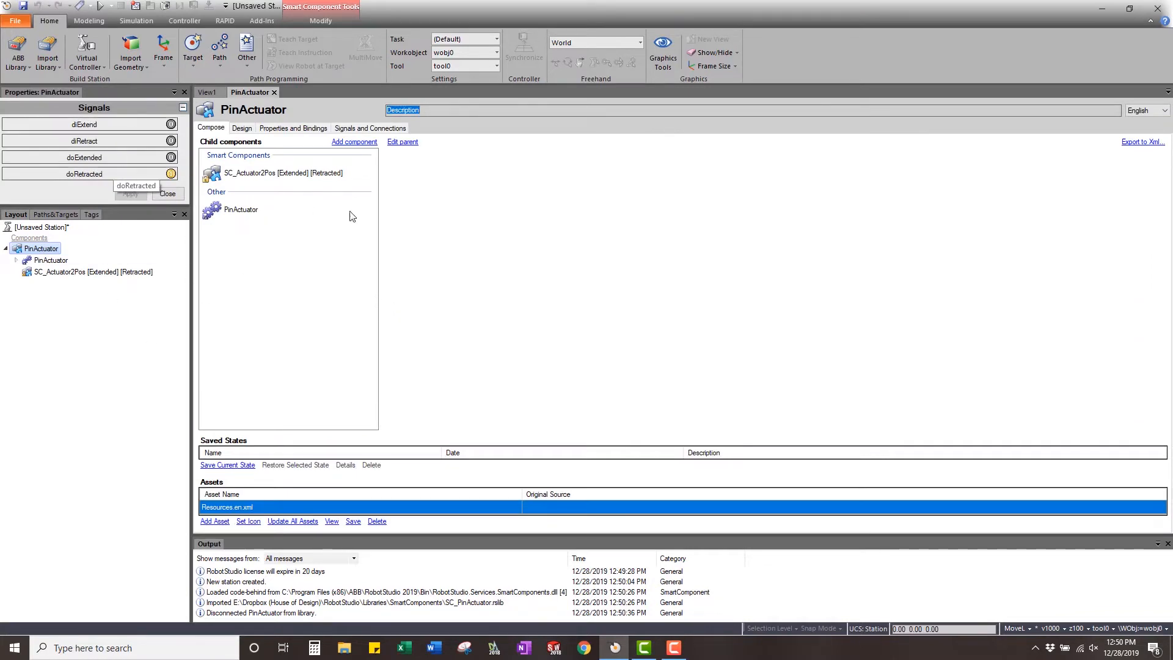
pyautogui.click(242, 127)
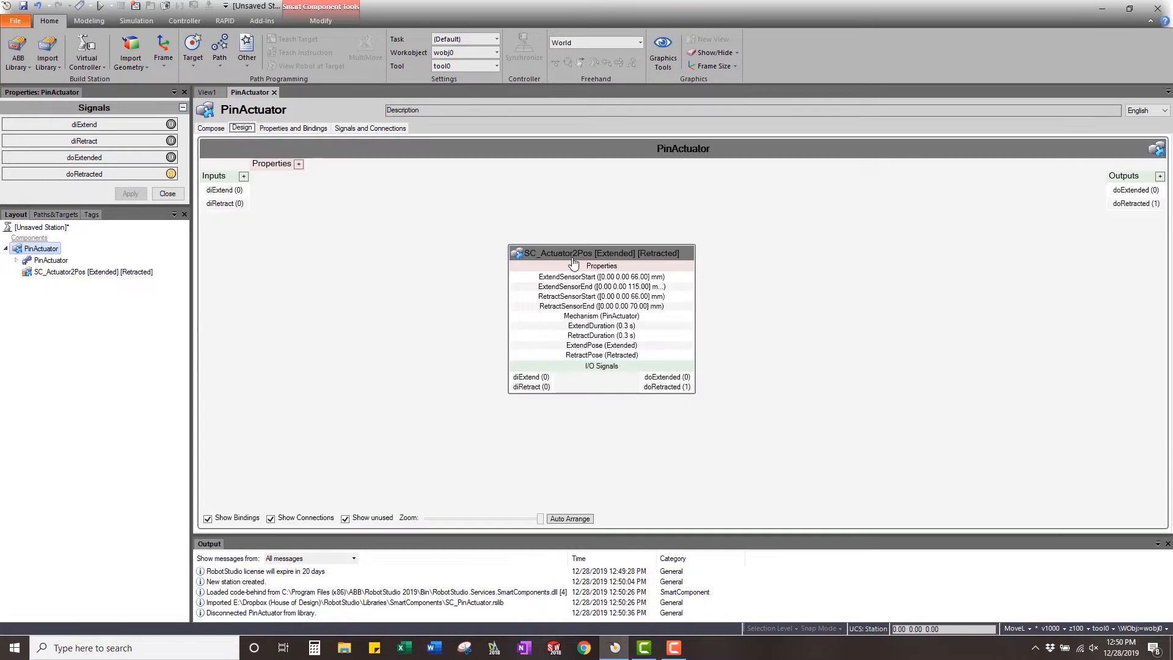
pyautogui.moveTo(593, 253); pyautogui.dragTo(524, 263)
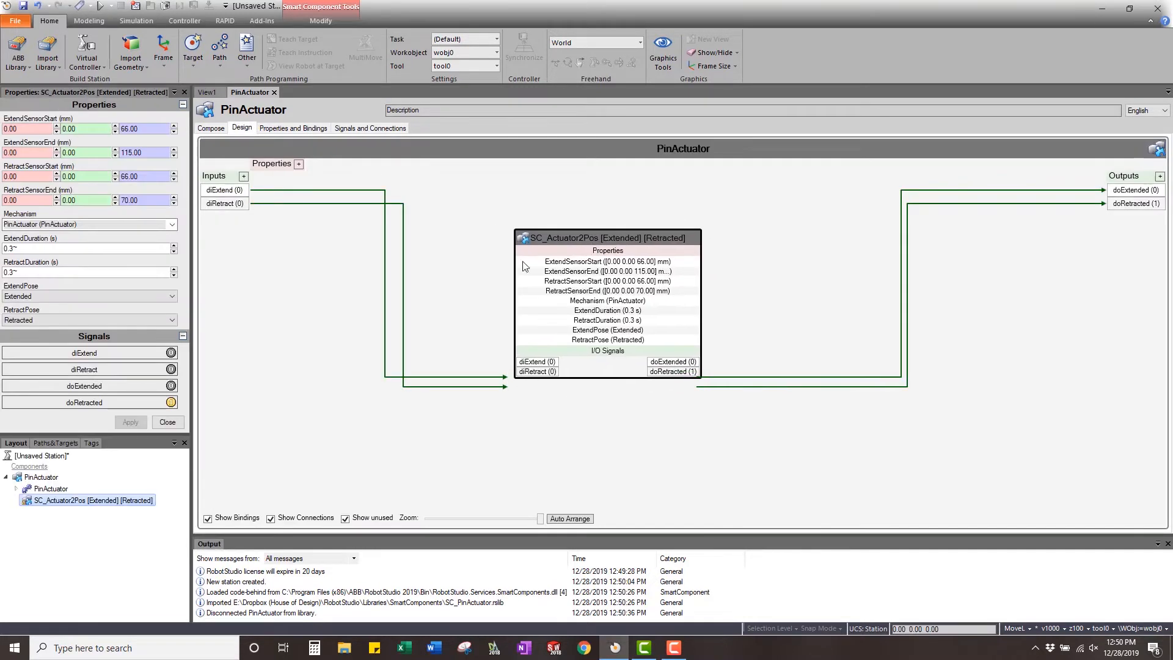
pyautogui.moveTo(607, 243); pyautogui.dragTo(603, 281)
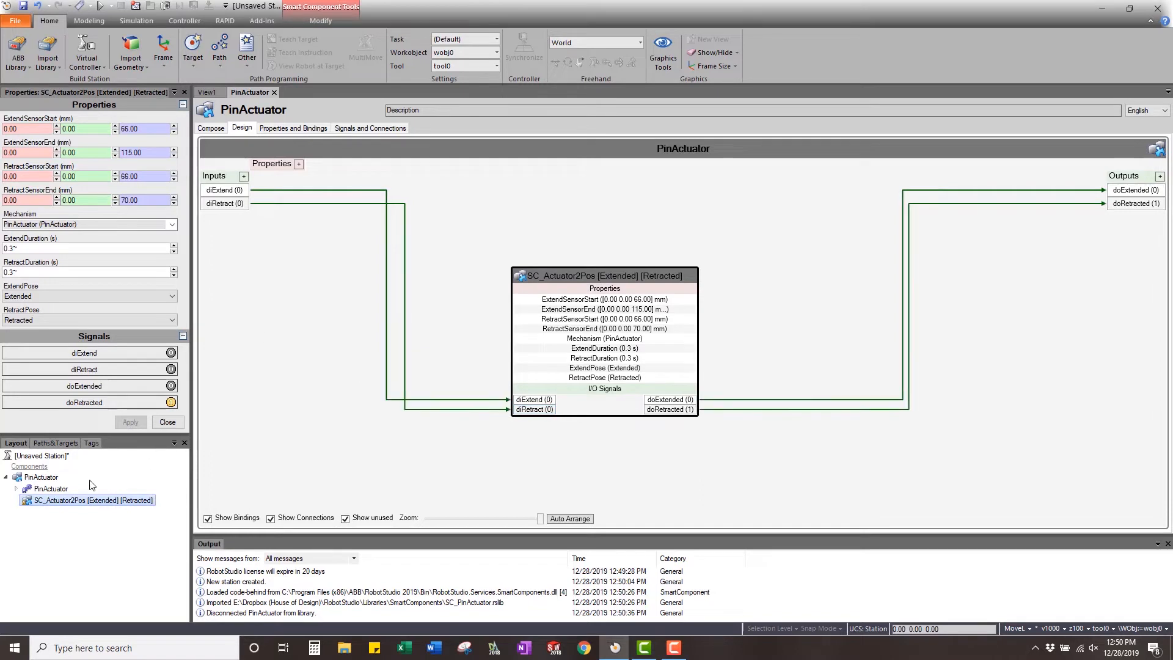
pyautogui.click(41, 477)
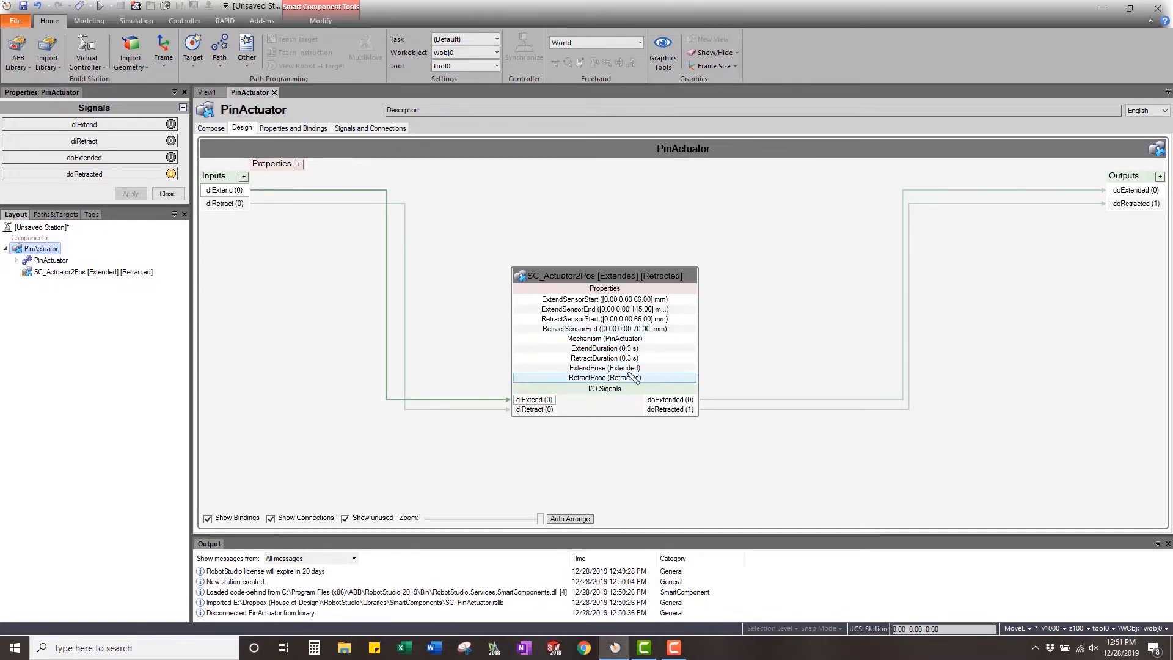
# Define a new dynamic property named ExtendDuration on PinActuator with a MinValue attribute of 0.01
pyautogui.click(299, 164)
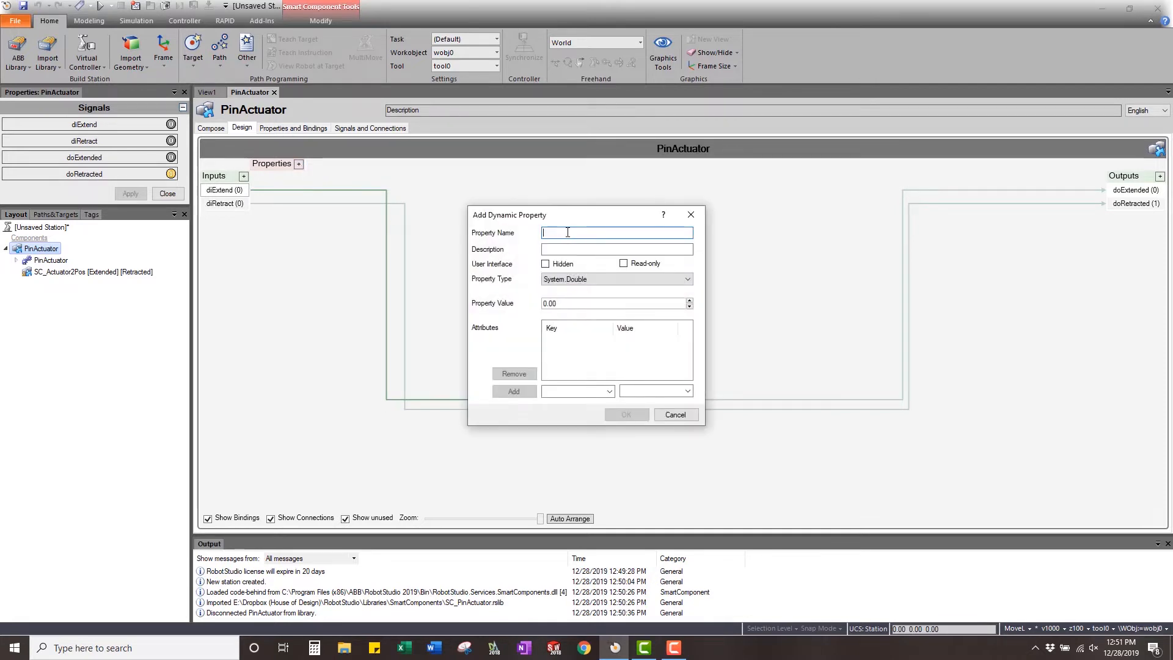
pyautogui.write('ExtendDuration')
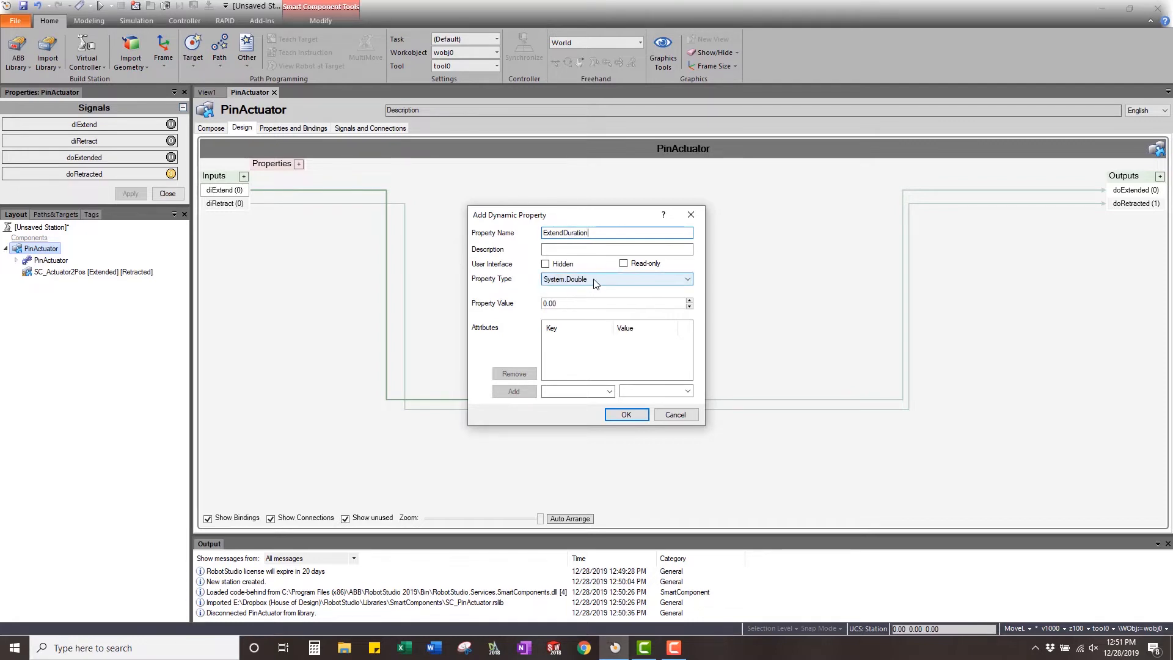
pyautogui.click(609, 391)
pyautogui.click(575, 401)
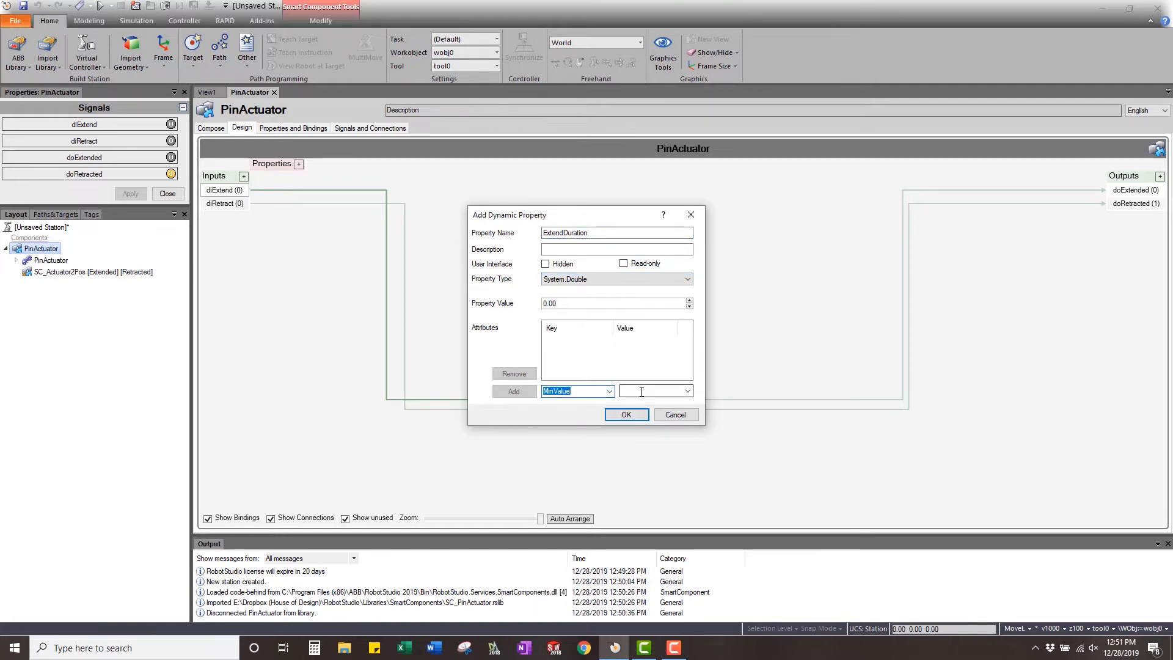
pyautogui.click(642, 392)
pyautogui.write('0')
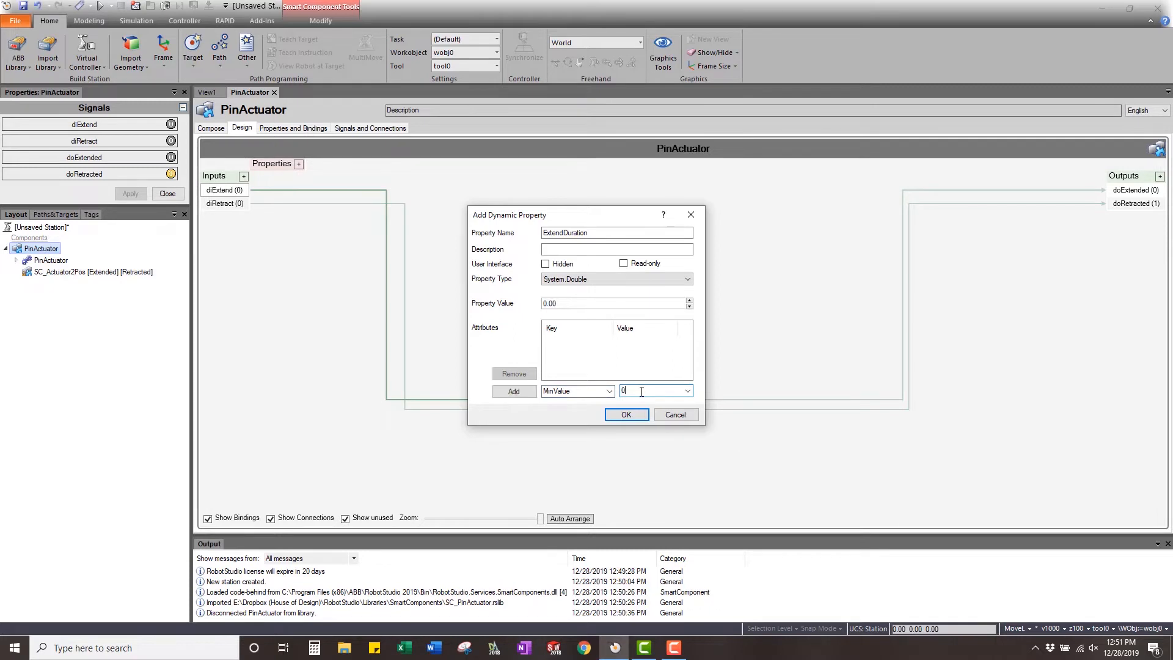
pyautogui.write('.01')
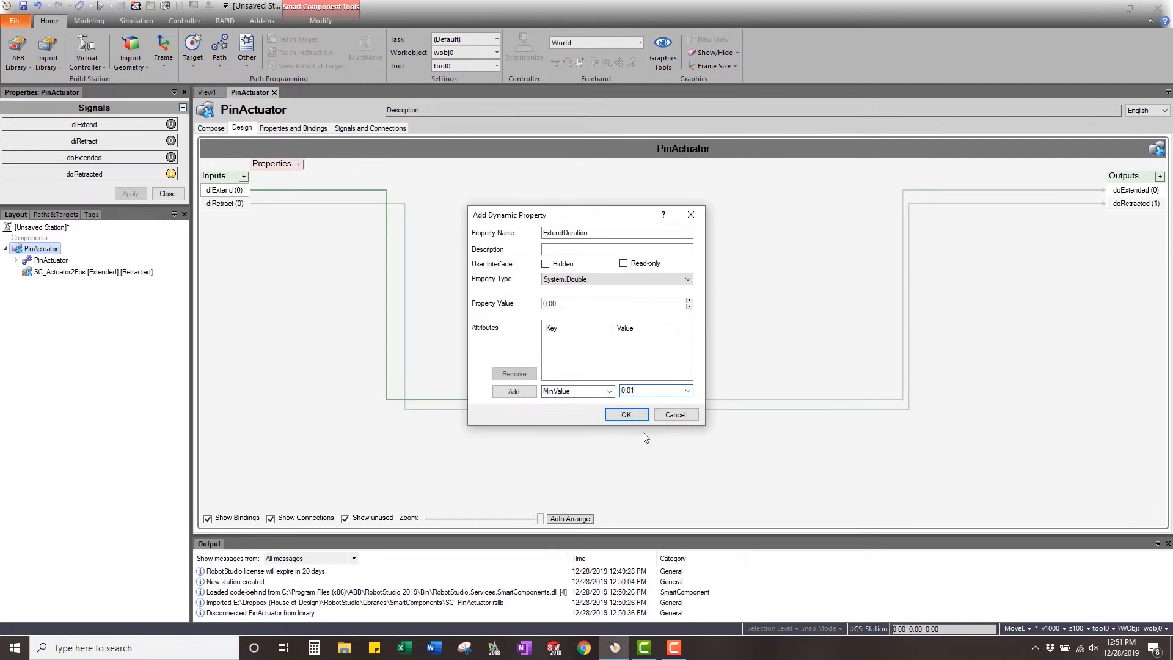
pyautogui.click(513, 391)
# Add a MaxValue attribute of 20 to the new ExtendDuration property
pyautogui.click(610, 391)
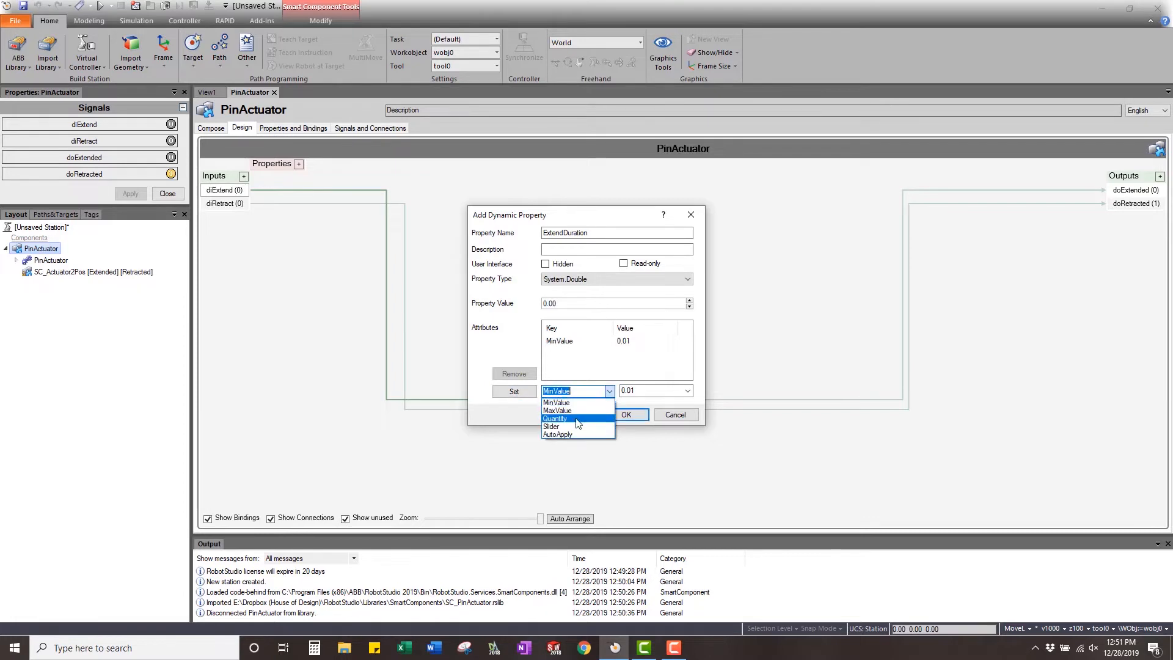
pyautogui.click(577, 412)
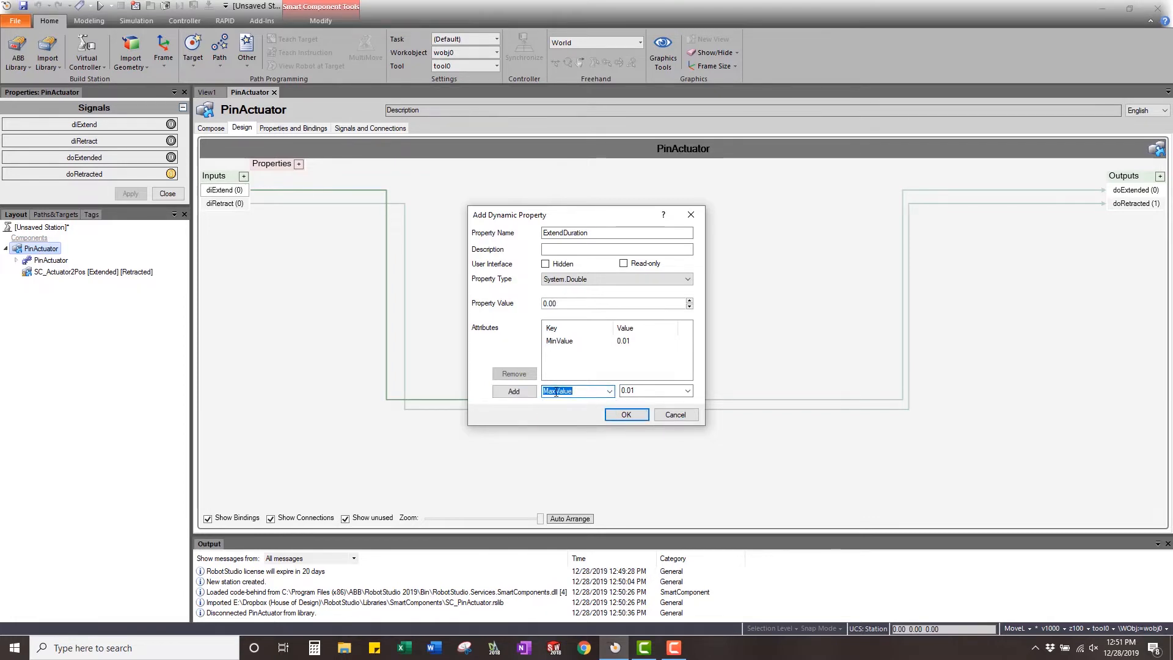
pyautogui.press('Tab')
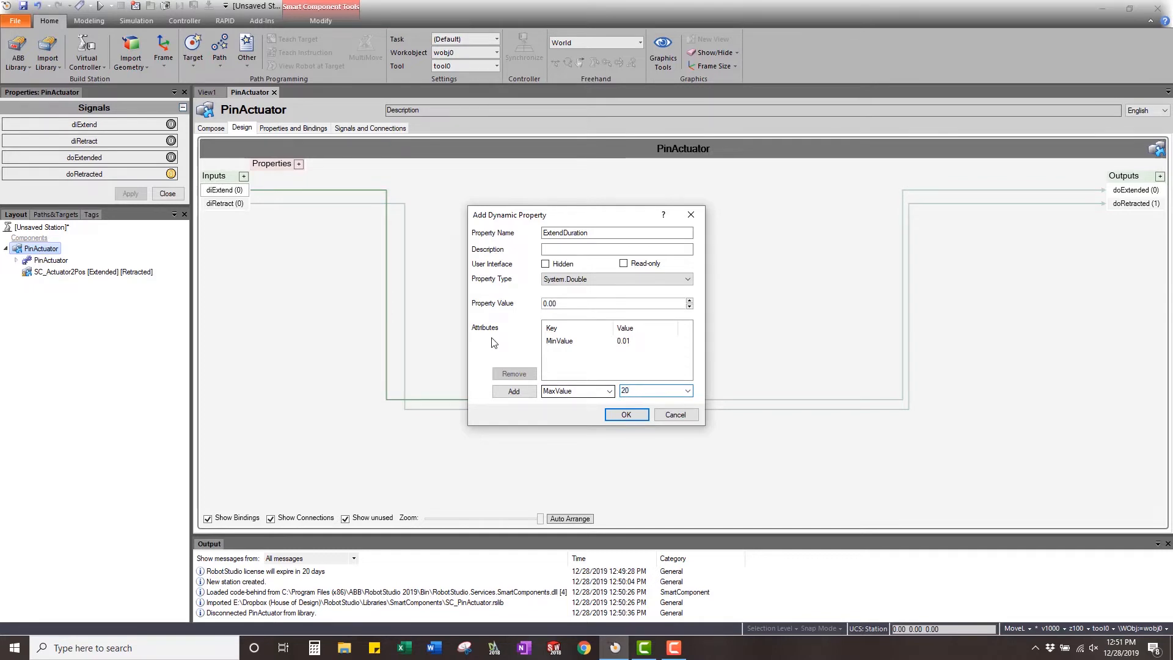
pyautogui.click(524, 394)
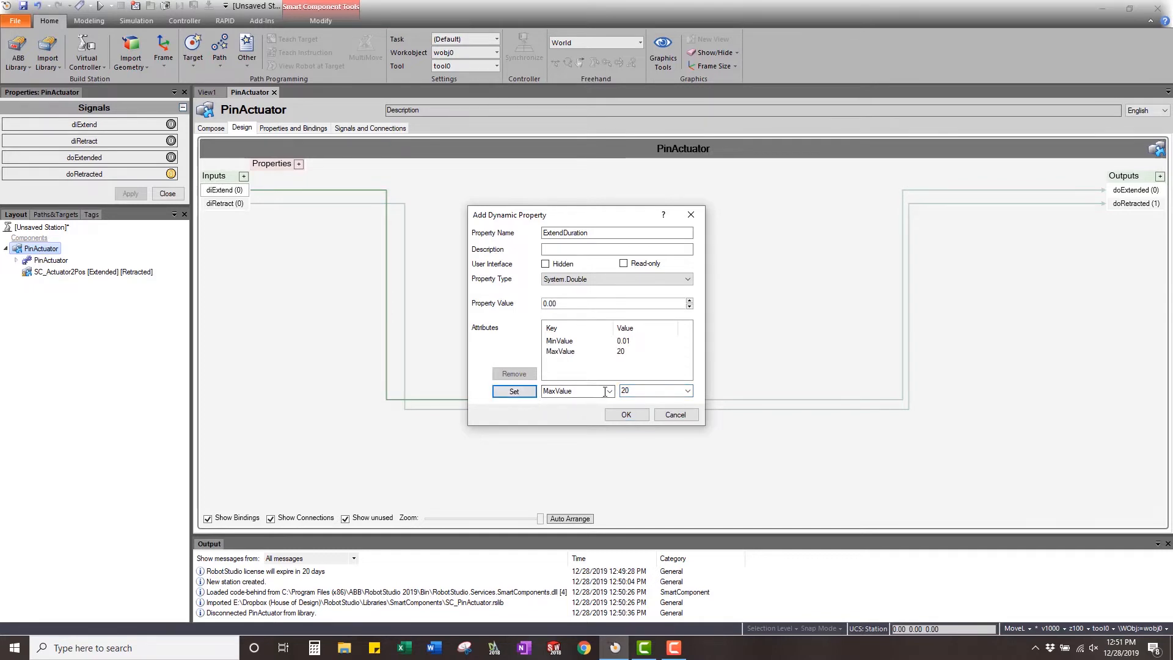
# Try to assign the Time quantity to ExtendDuration and create the property
pyautogui.click(571, 391)
pyautogui.click(556, 419)
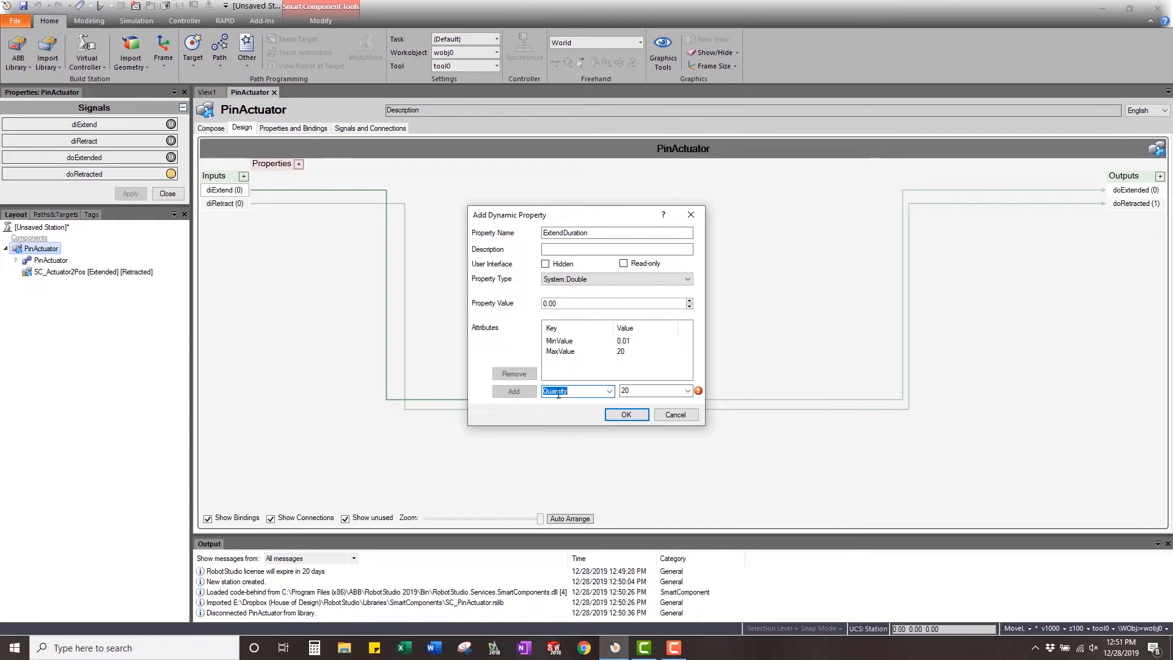
pyautogui.click(687, 390)
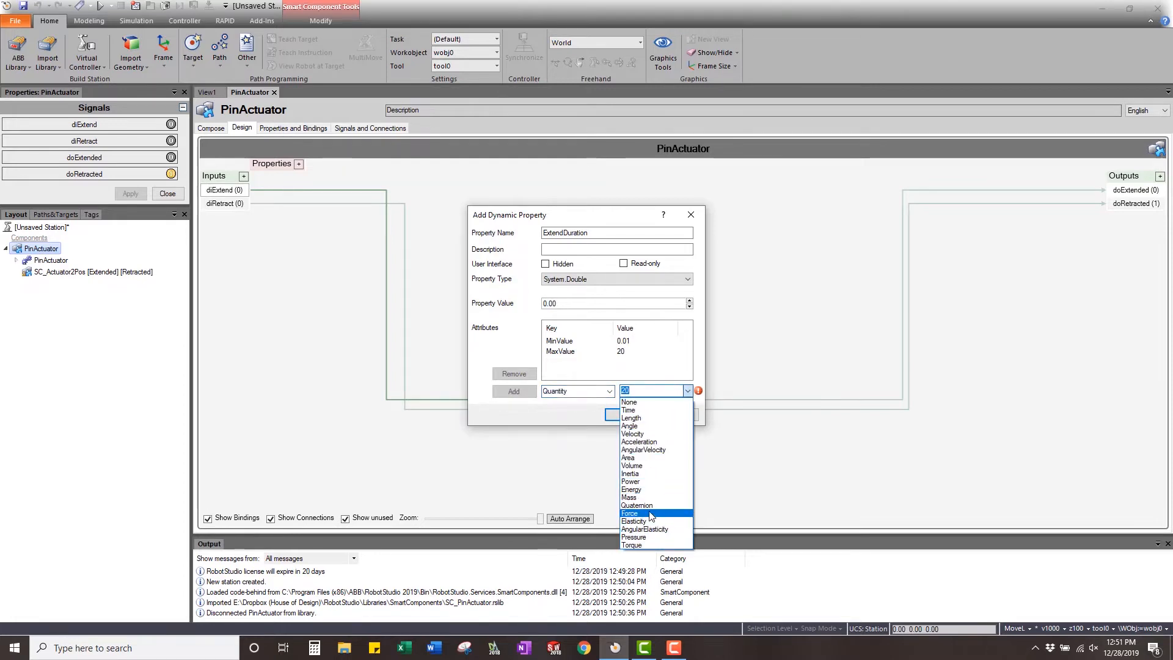
pyautogui.click(649, 410)
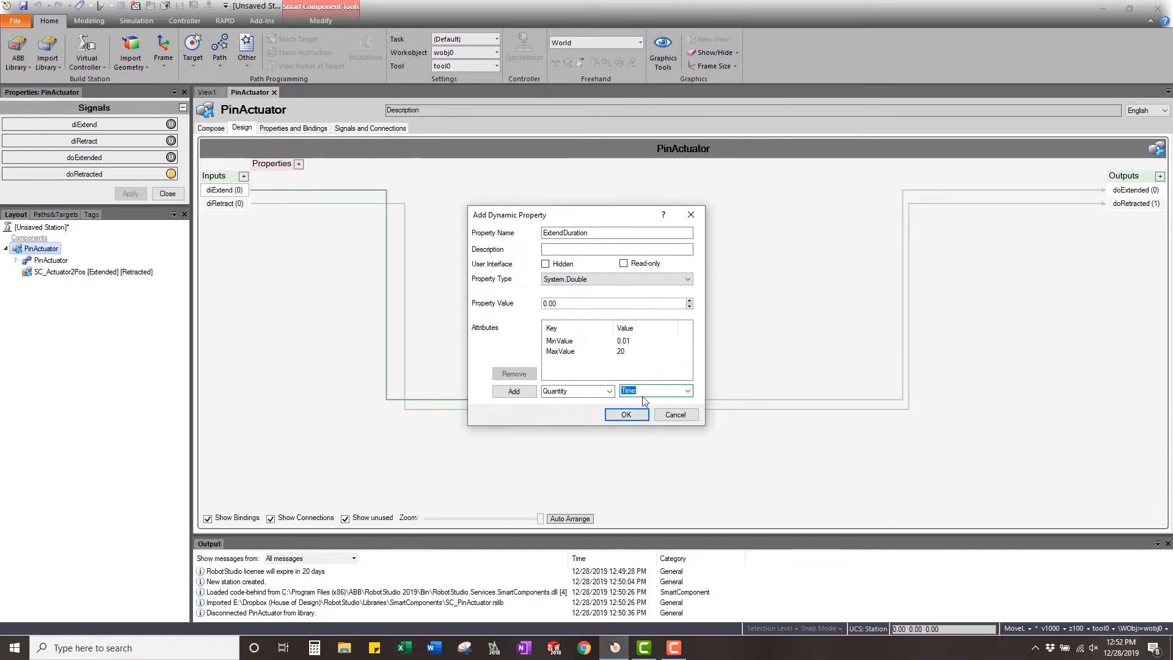
pyautogui.click(627, 416)
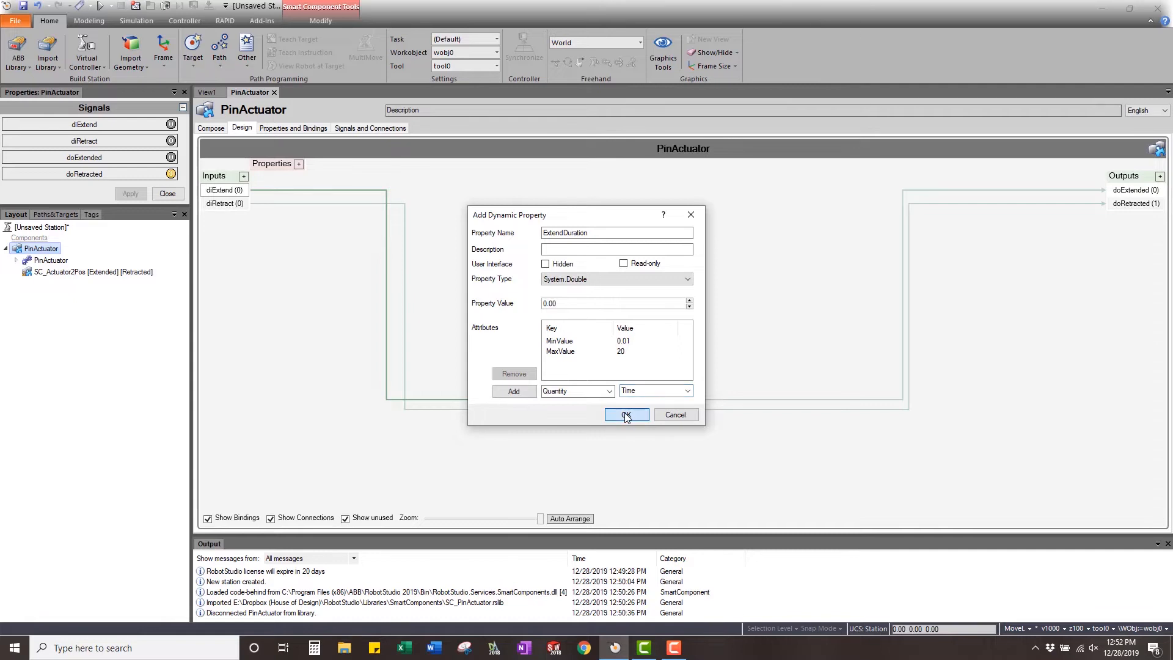
pyautogui.click(306, 207)
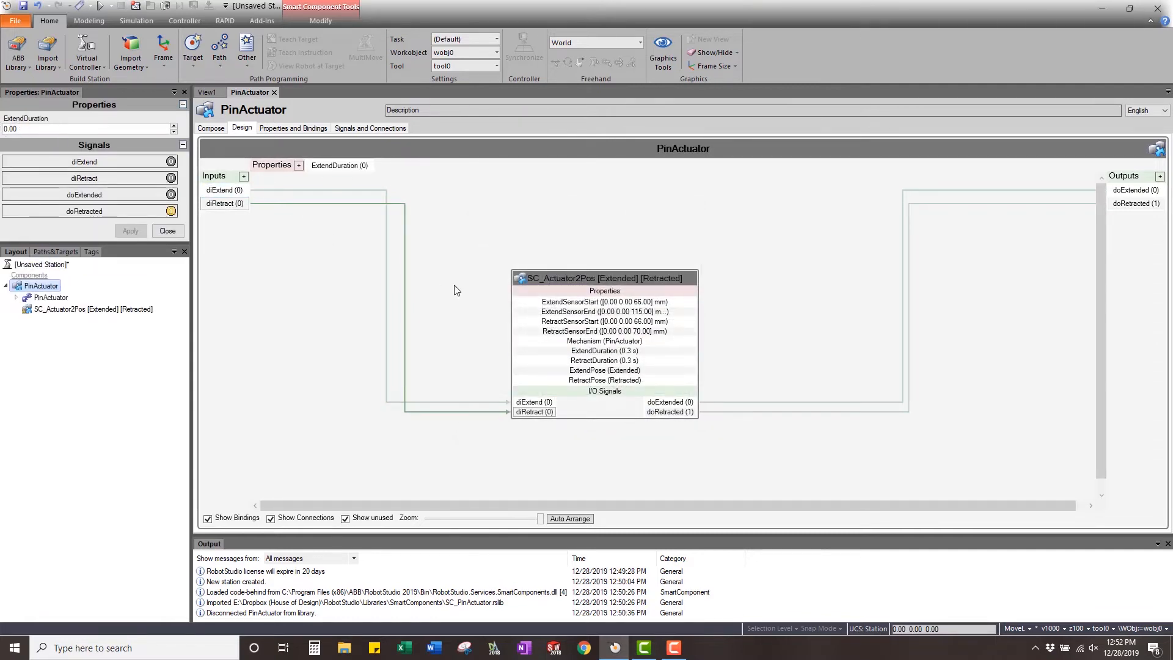
# Edit the existing ExtendDuration property, adding a Quantity attribute with the value Time
pyautogui.rightClick(340, 164)
pyautogui.click(370, 185)
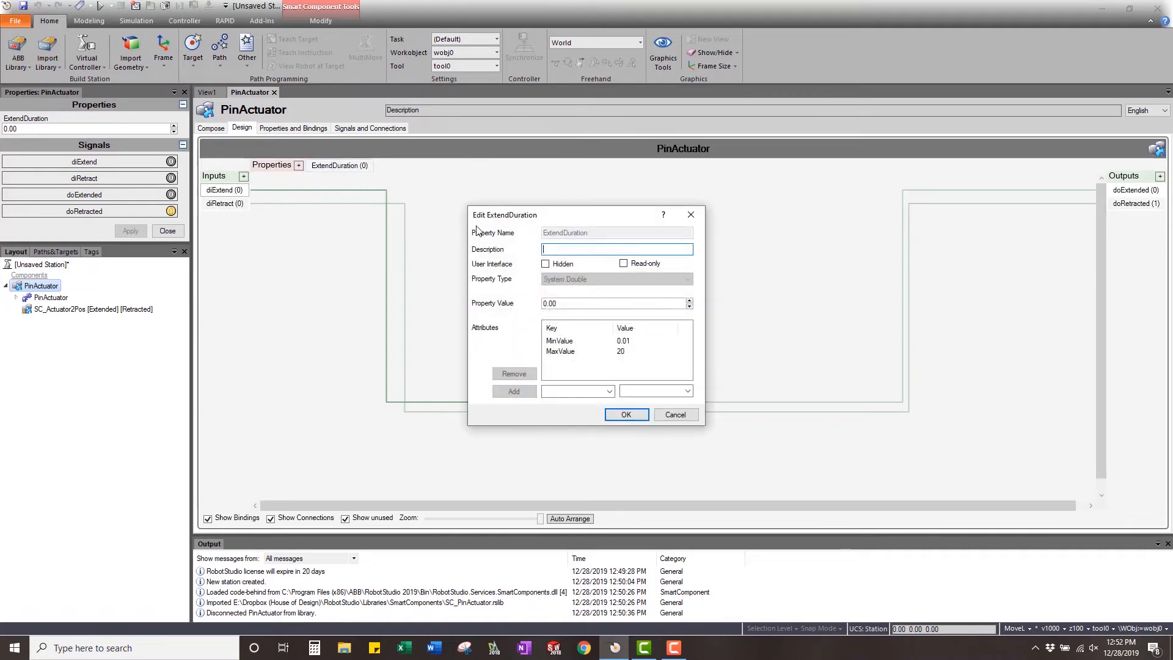
pyautogui.click(609, 391)
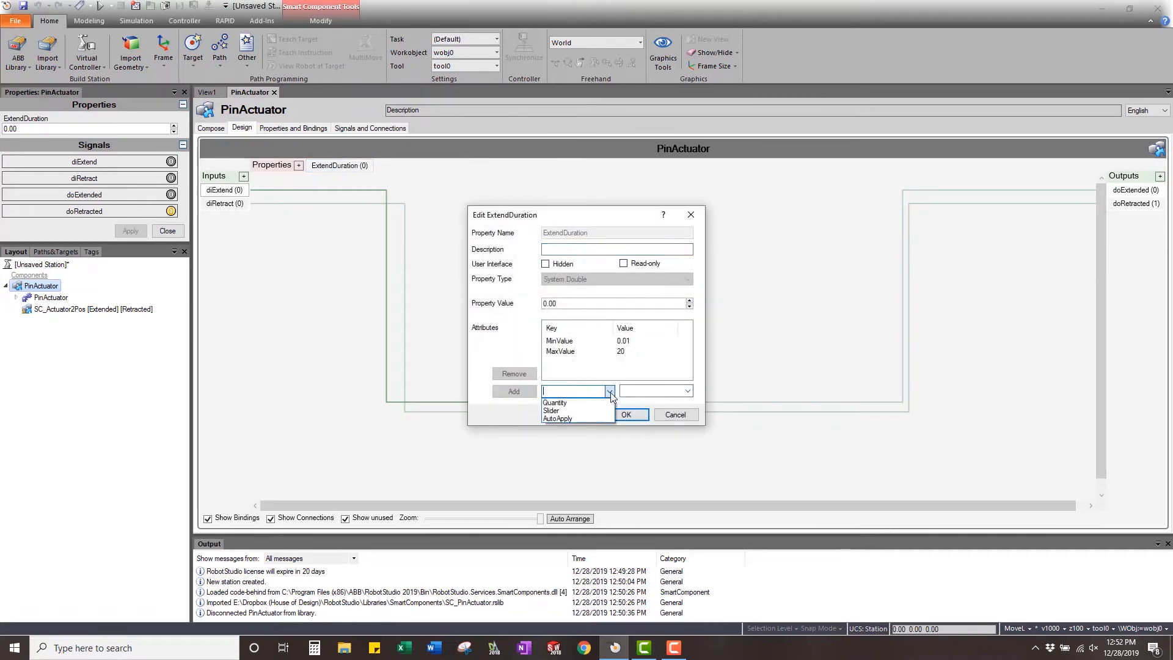
pyautogui.click(613, 402)
pyautogui.click(688, 392)
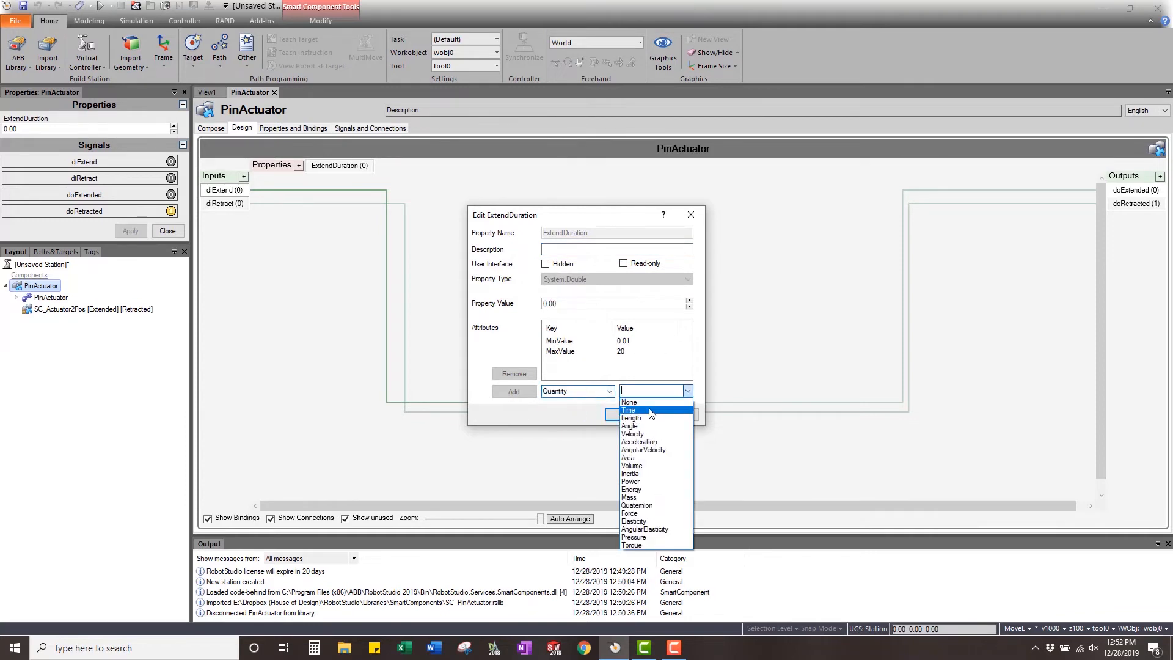
pyautogui.click(644, 412)
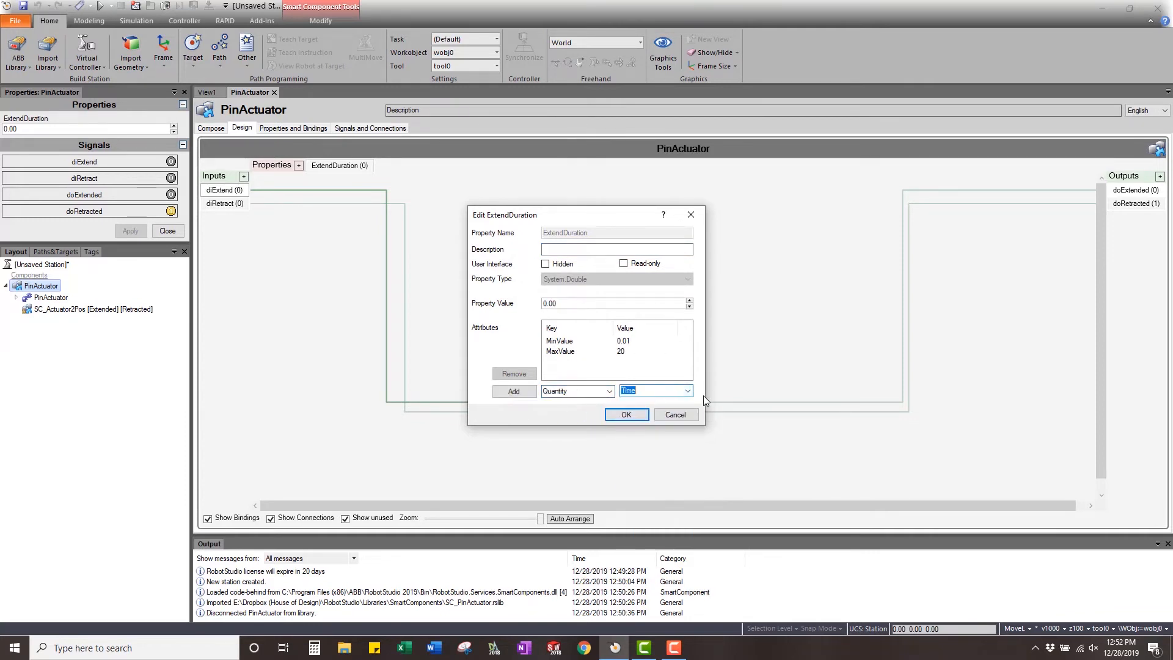
pyautogui.click(514, 391)
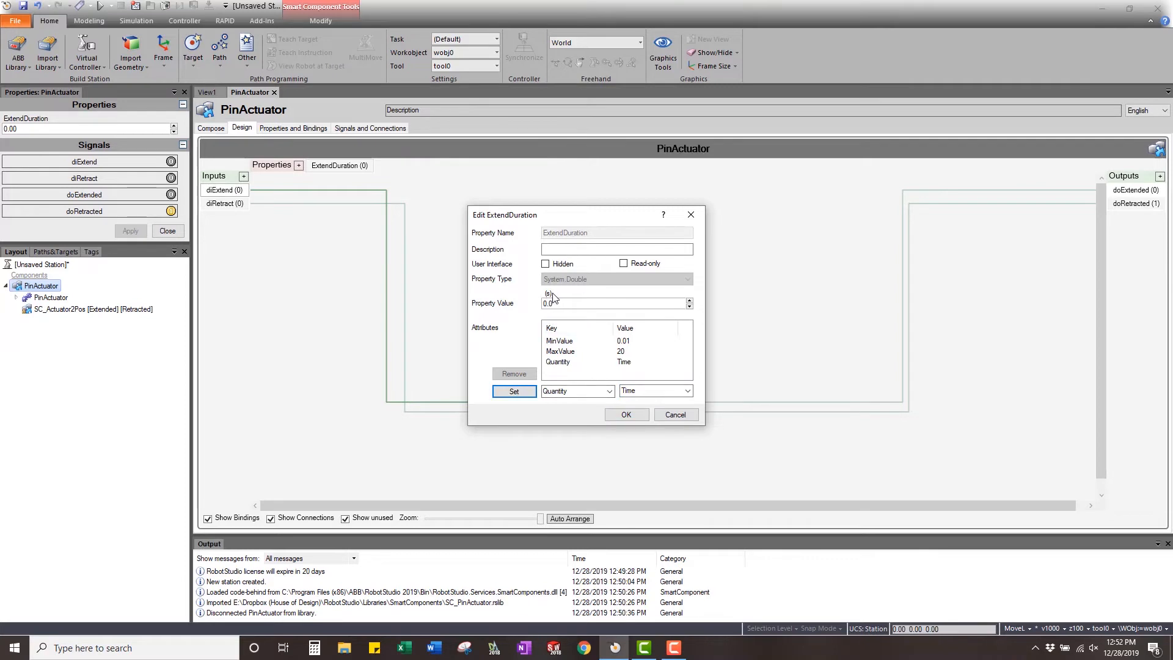
pyautogui.click(626, 415)
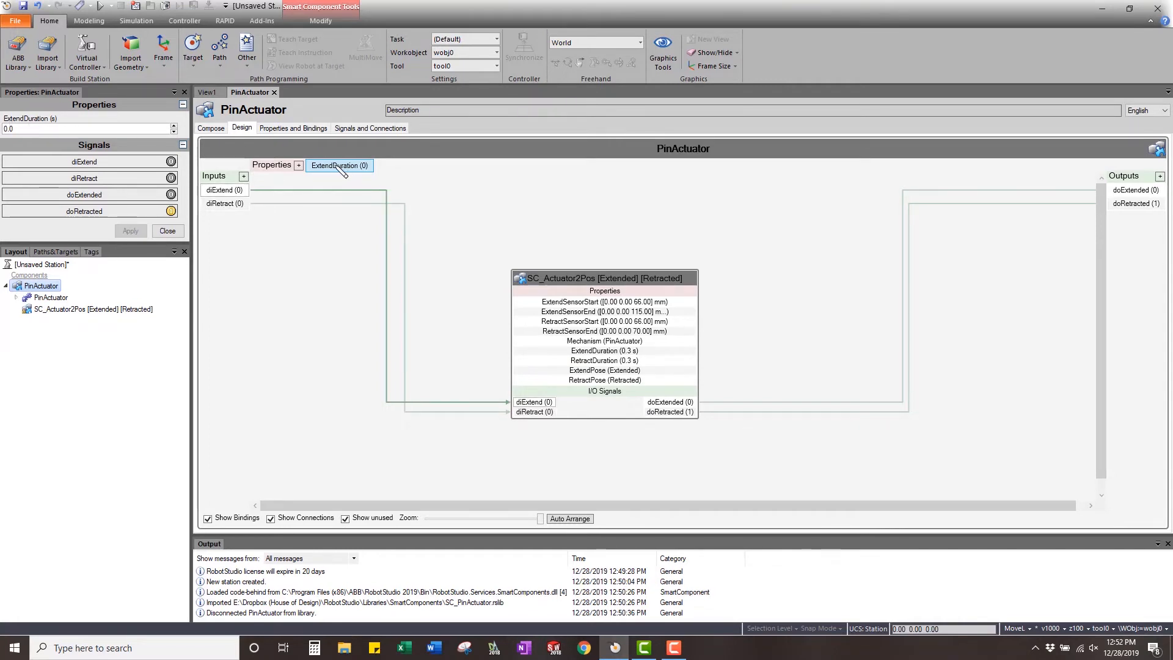
# Define a second dynamic property named RetractDuration on PinActuator with a MinValue attribute of 0.01
pyautogui.click(297, 166)
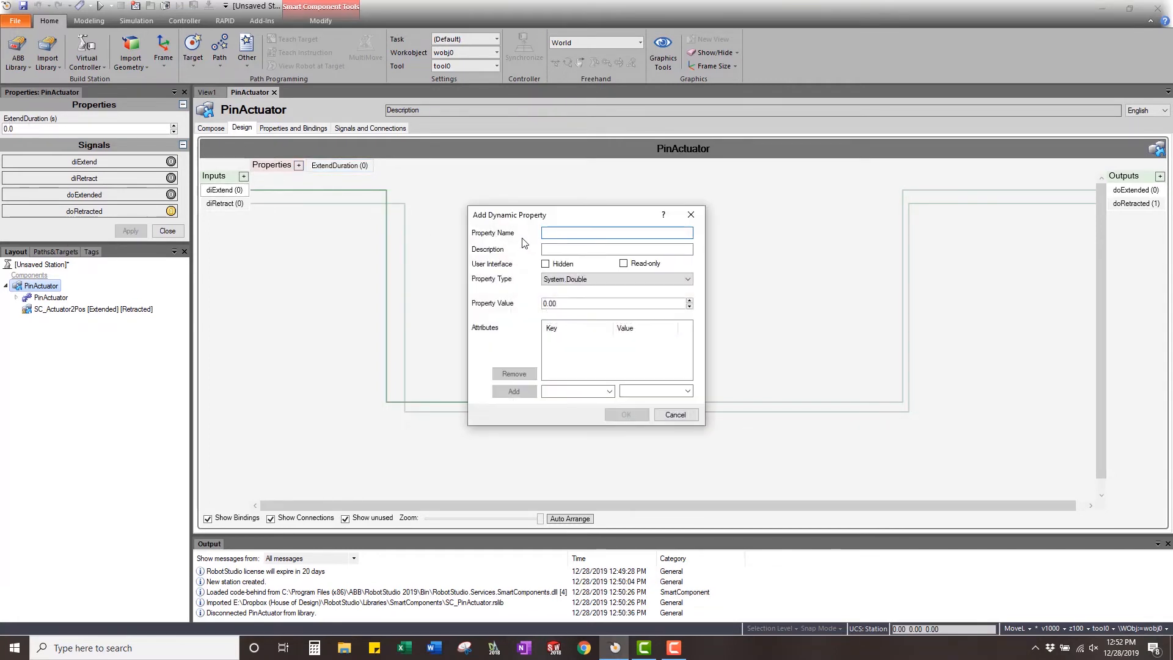
pyautogui.write('Retra')
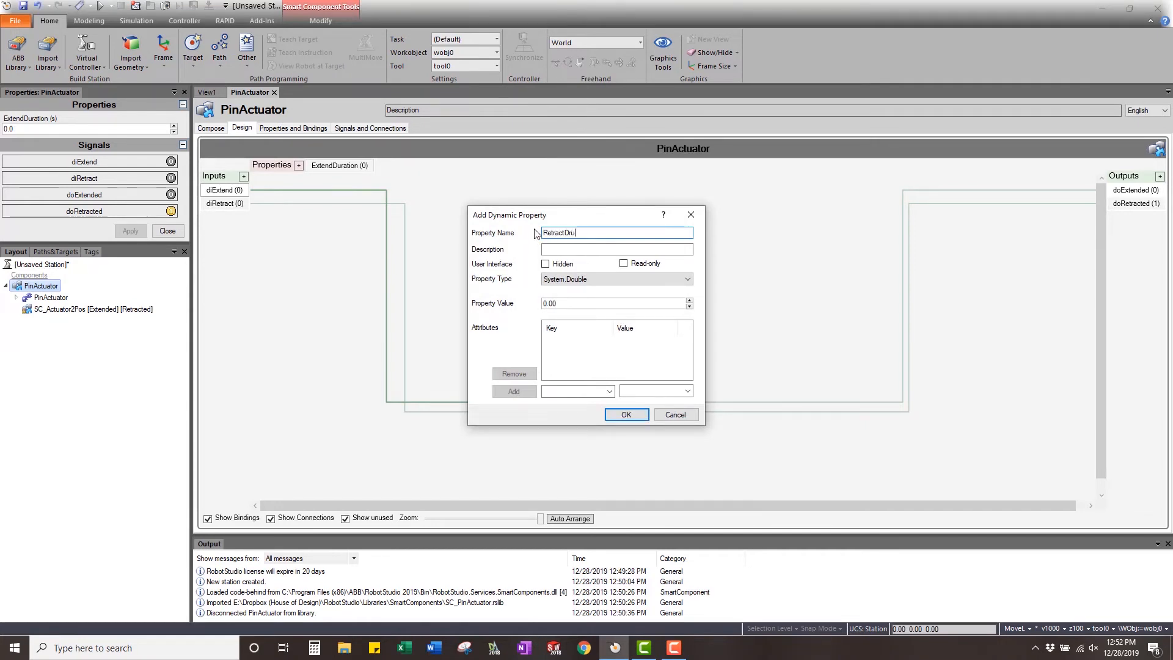
pyautogui.write('ctDuration')
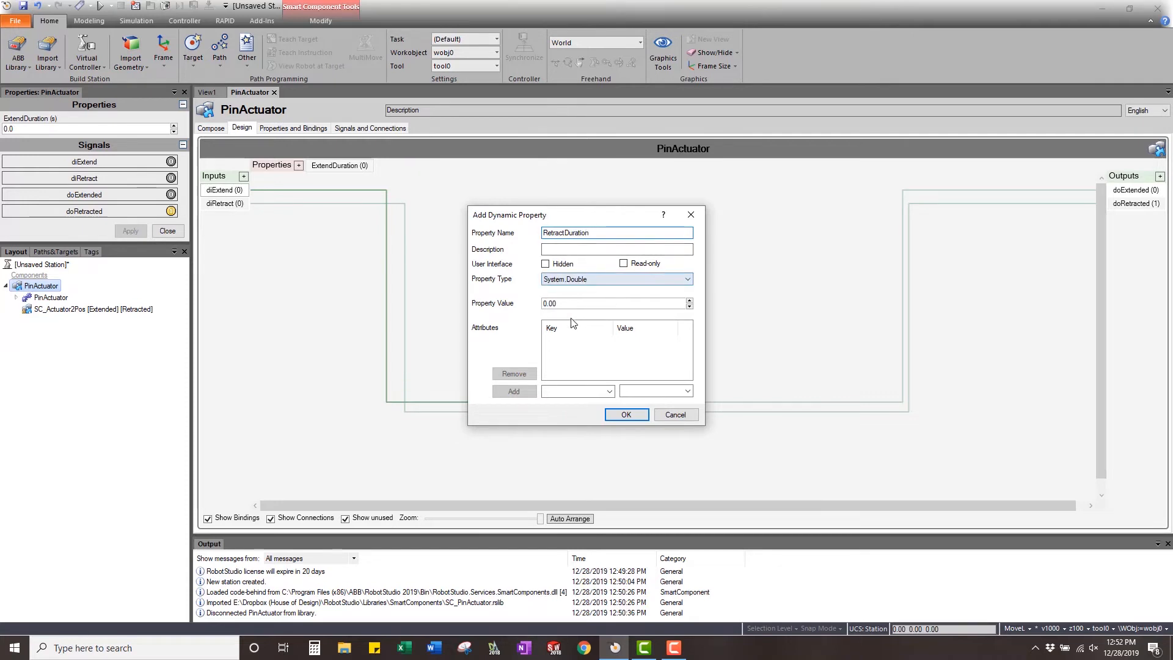
pyautogui.click(609, 391)
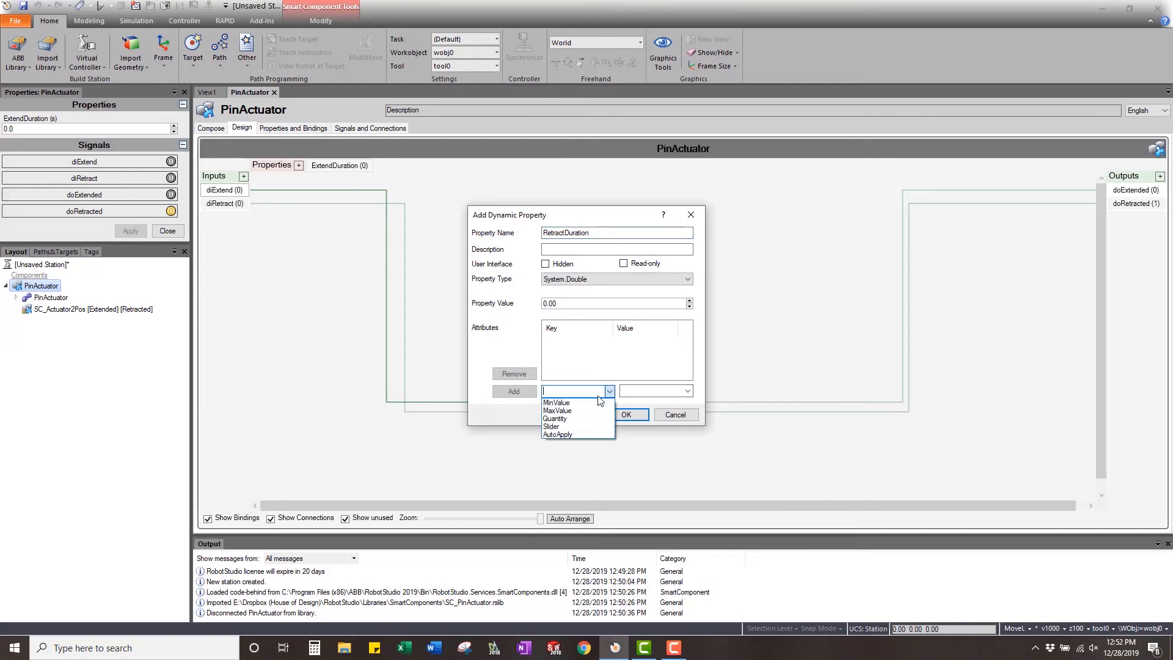
pyautogui.click(562, 400)
pyautogui.click(684, 391)
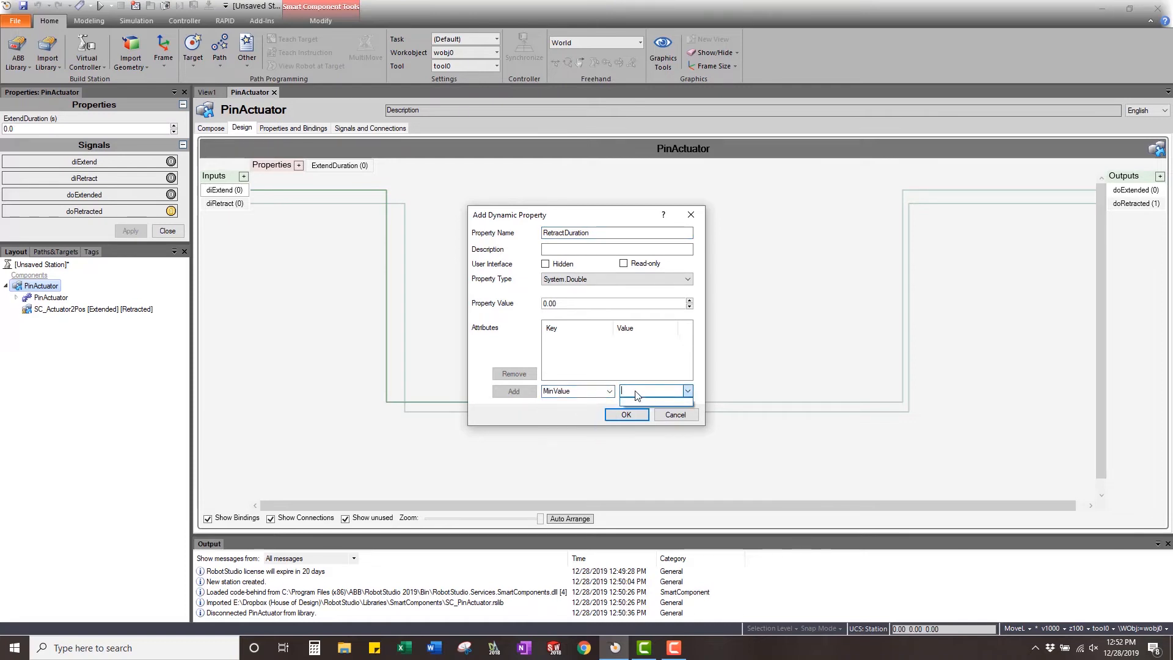
pyautogui.write('0.')
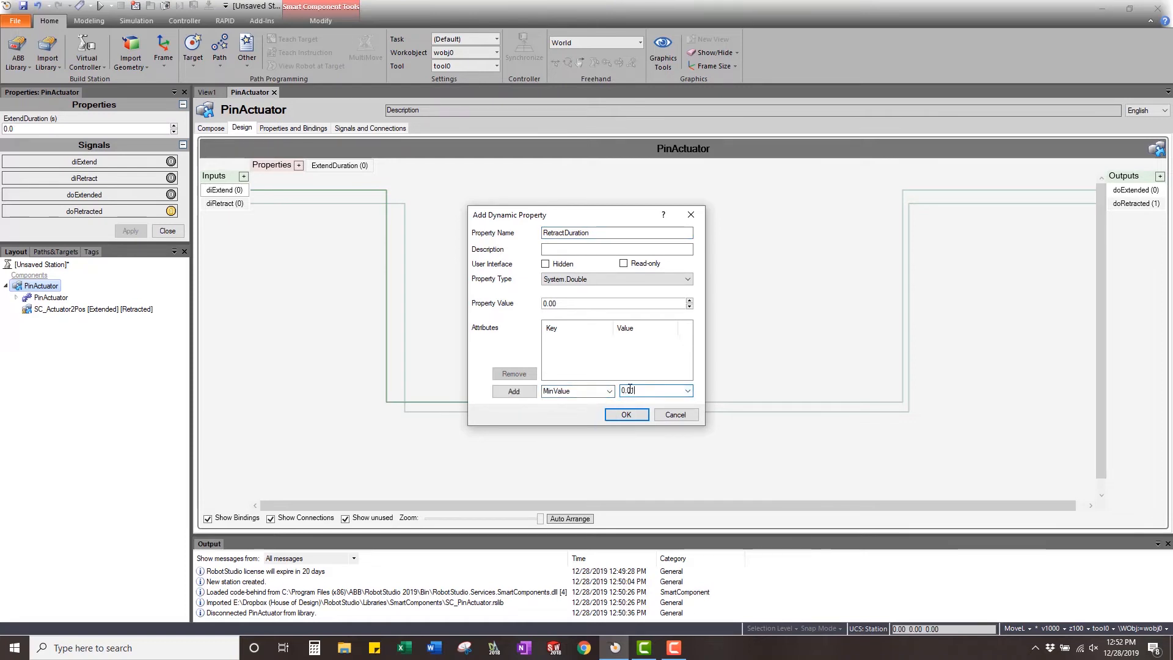
pyautogui.write('01')
pyautogui.click(513, 391)
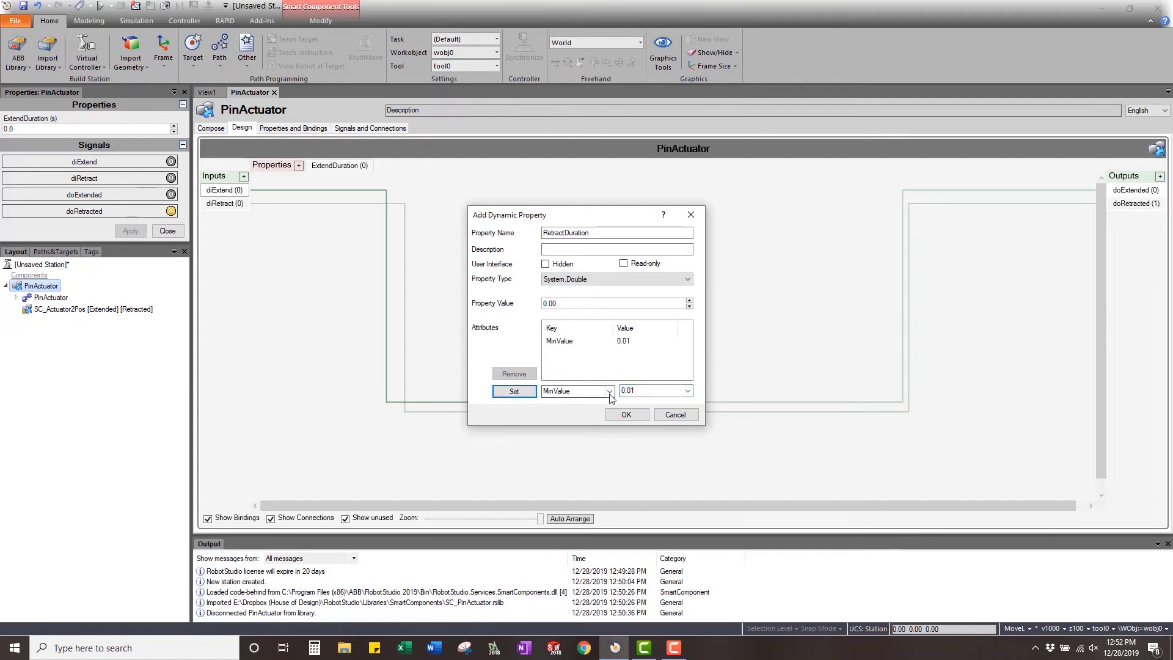
# Add a MaxValue attribute of 20 to the new RetractDuration property
pyautogui.click(610, 391)
pyautogui.click(563, 413)
pyautogui.click(657, 391)
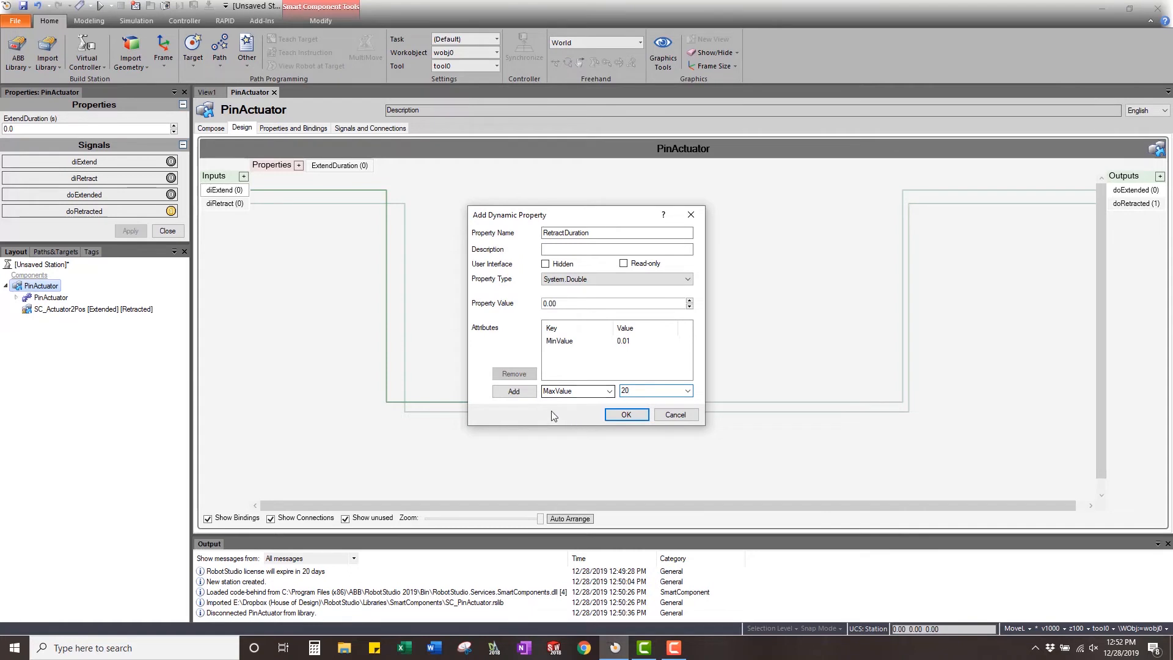
pyautogui.click(514, 391)
# Add a Quantity attribute with the value Time to RetractDuration and create the property
pyautogui.click(610, 391)
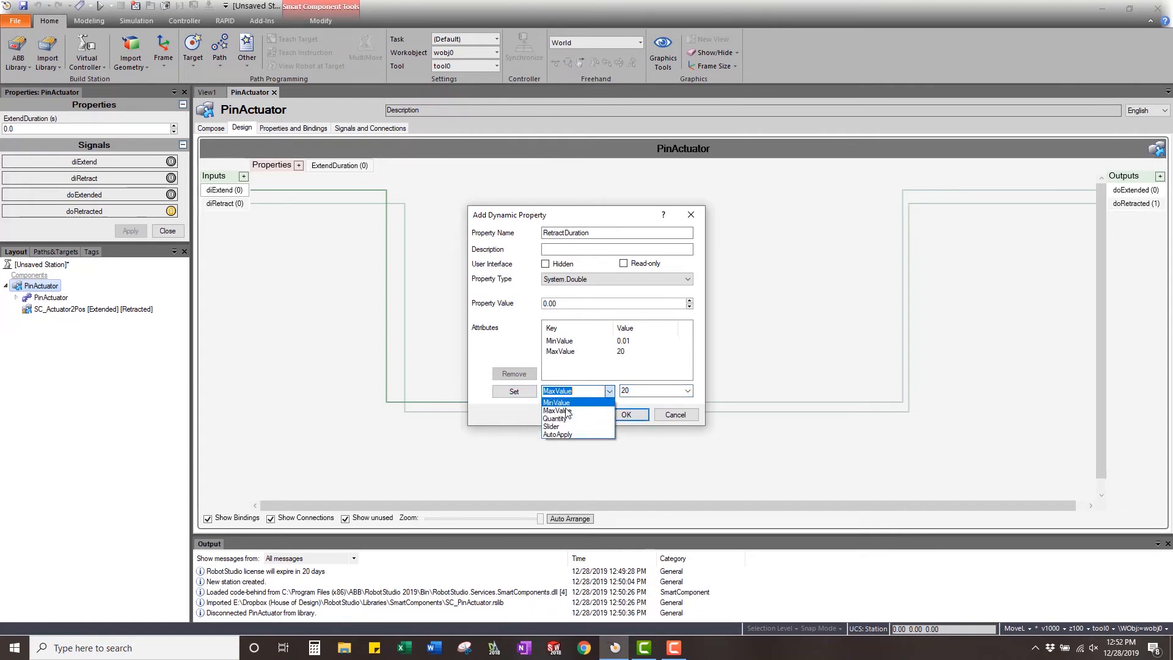
pyautogui.click(562, 434)
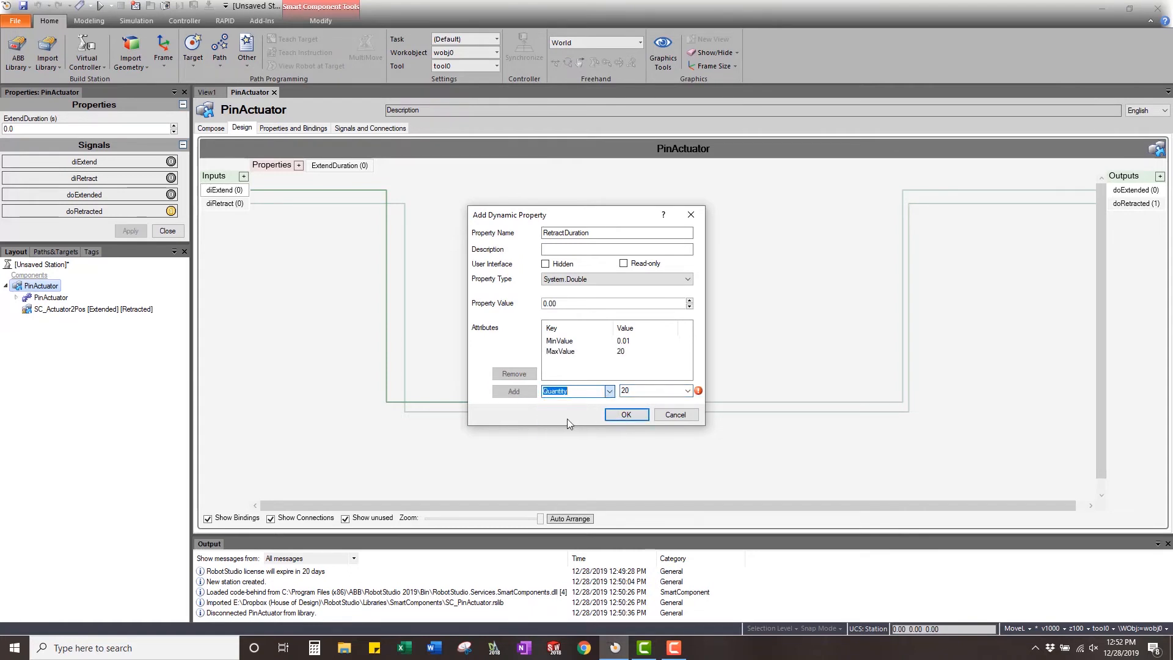
pyautogui.click(688, 391)
pyautogui.click(635, 408)
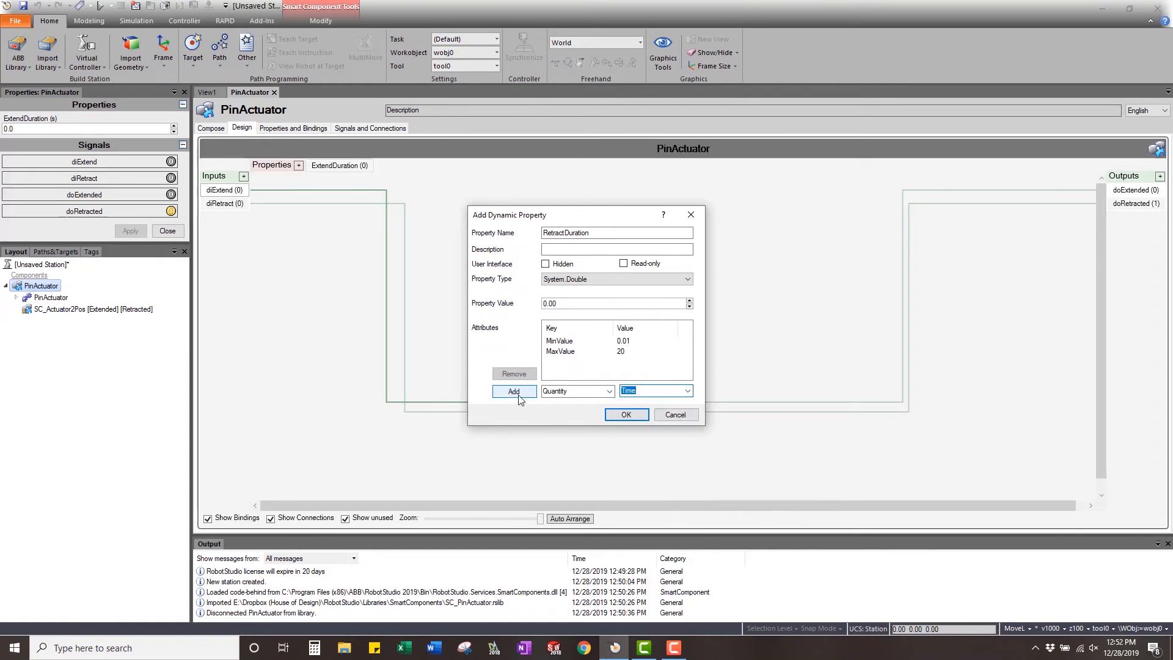
pyautogui.click(514, 391)
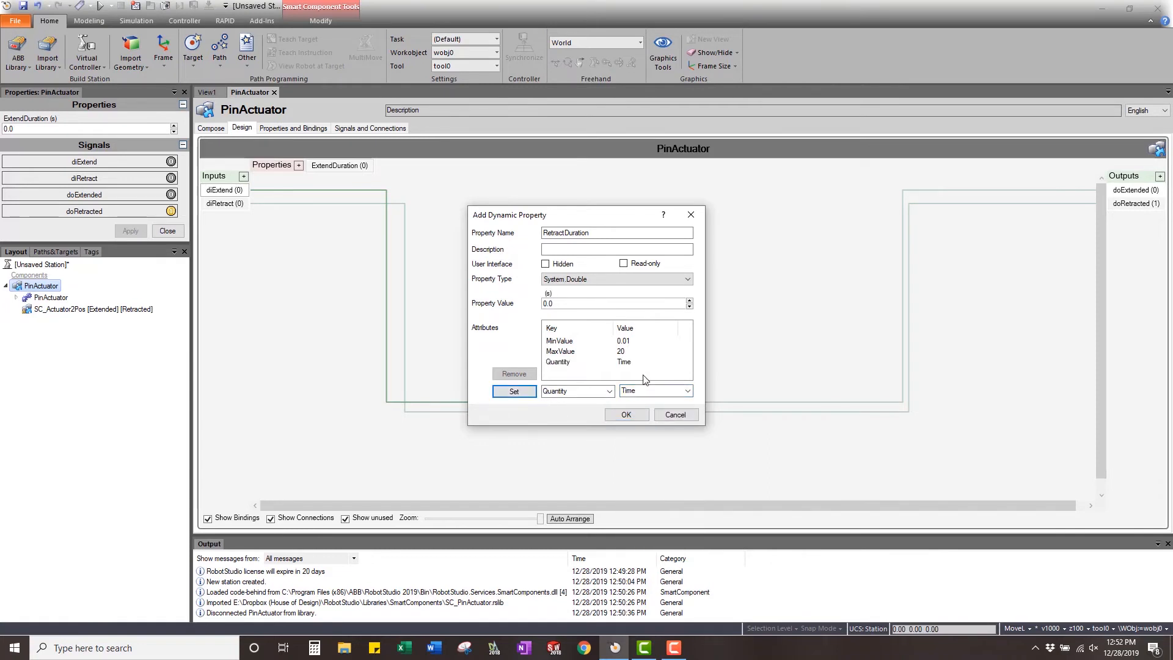
pyautogui.click(626, 414)
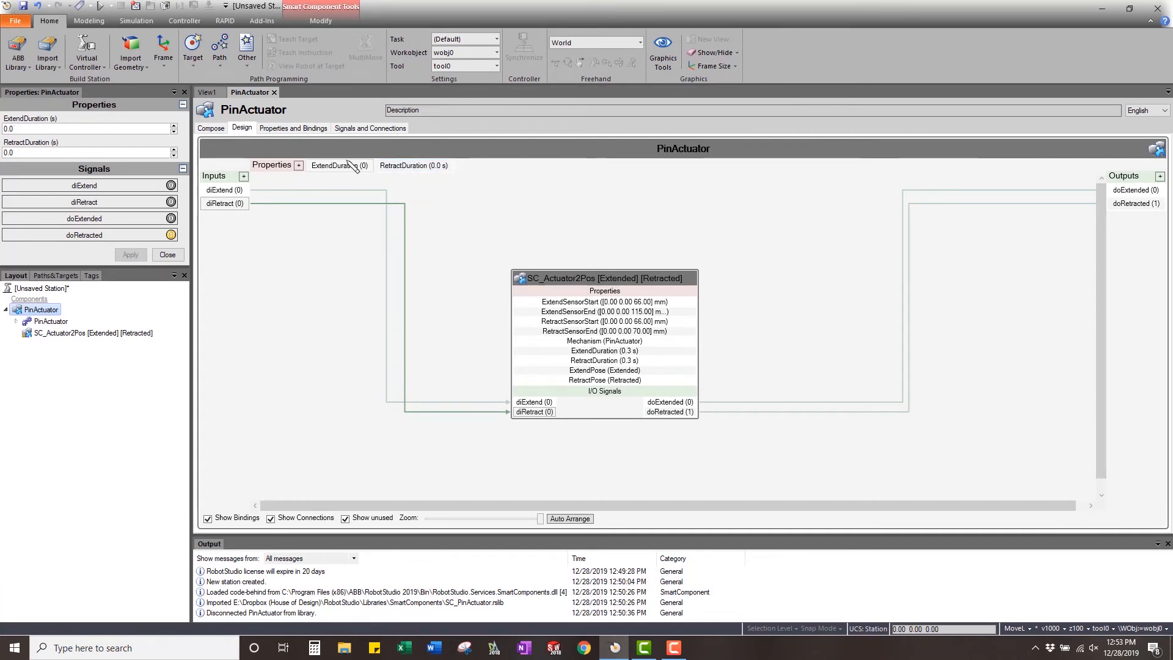
# Bind PinActuator's ExtendDuration and RetractDuration to the matching properties of SC_Actuator2Pos, and close the component's property editor
pyautogui.moveTo(341, 167); pyautogui.dragTo(546, 354)
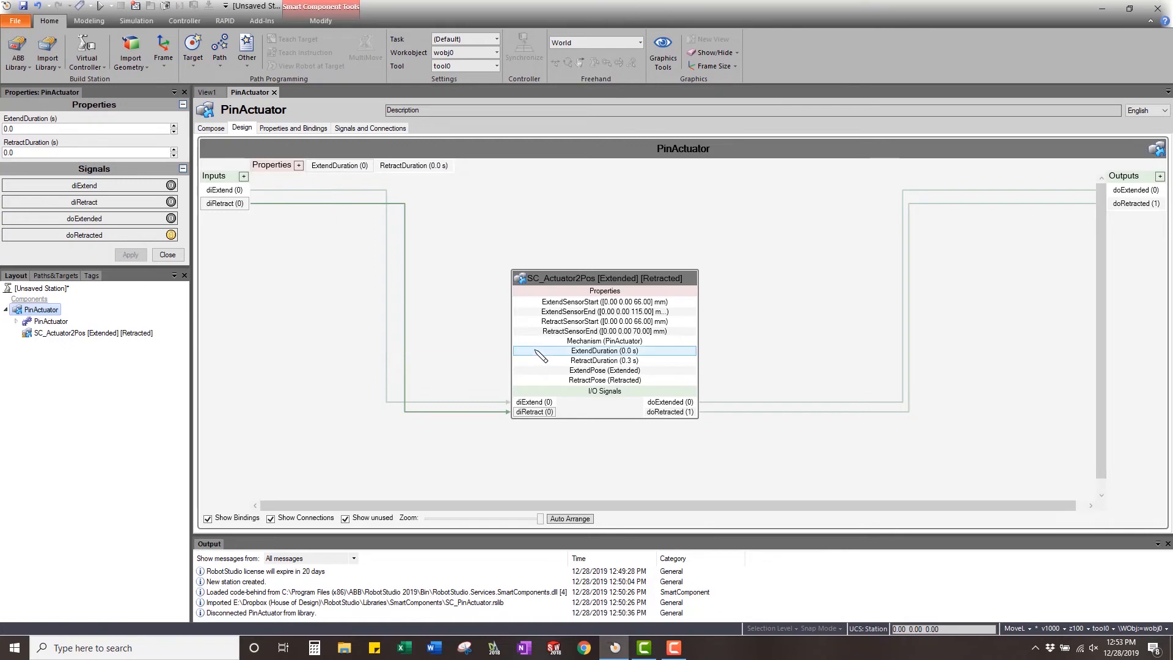
pyautogui.moveTo(413, 166); pyautogui.dragTo(530, 368)
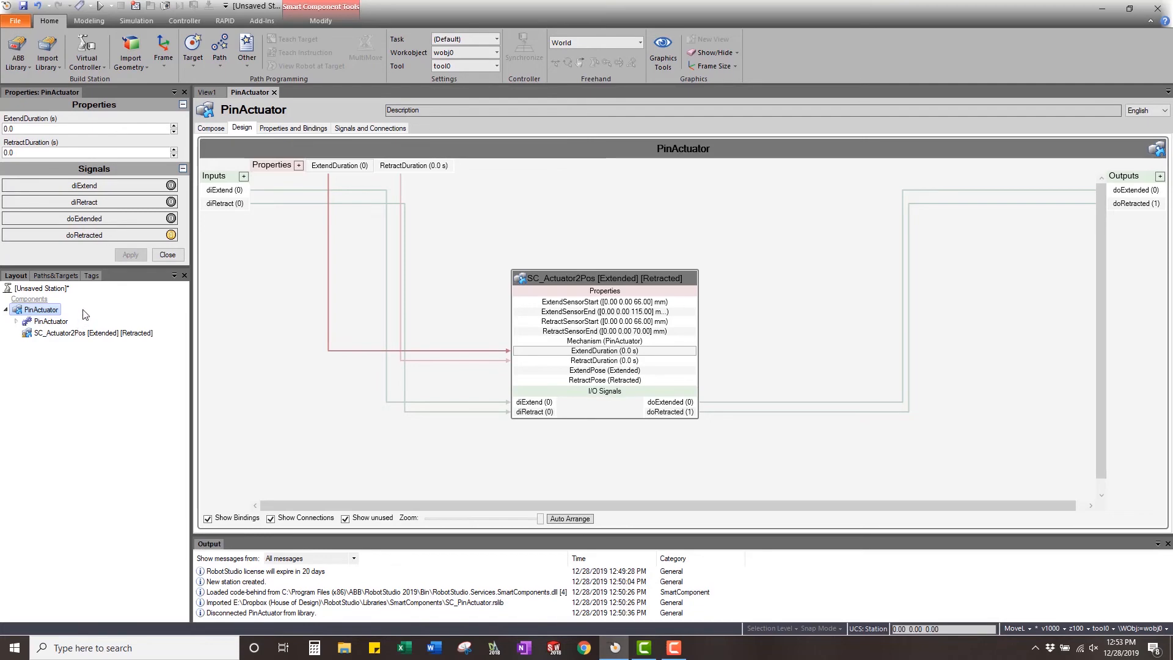
pyautogui.click(165, 256)
# Save PinActuator as the library file SC_PinActuator.rslib, replacing the existing file, and close the component editor
pyautogui.rightClick(34, 127)
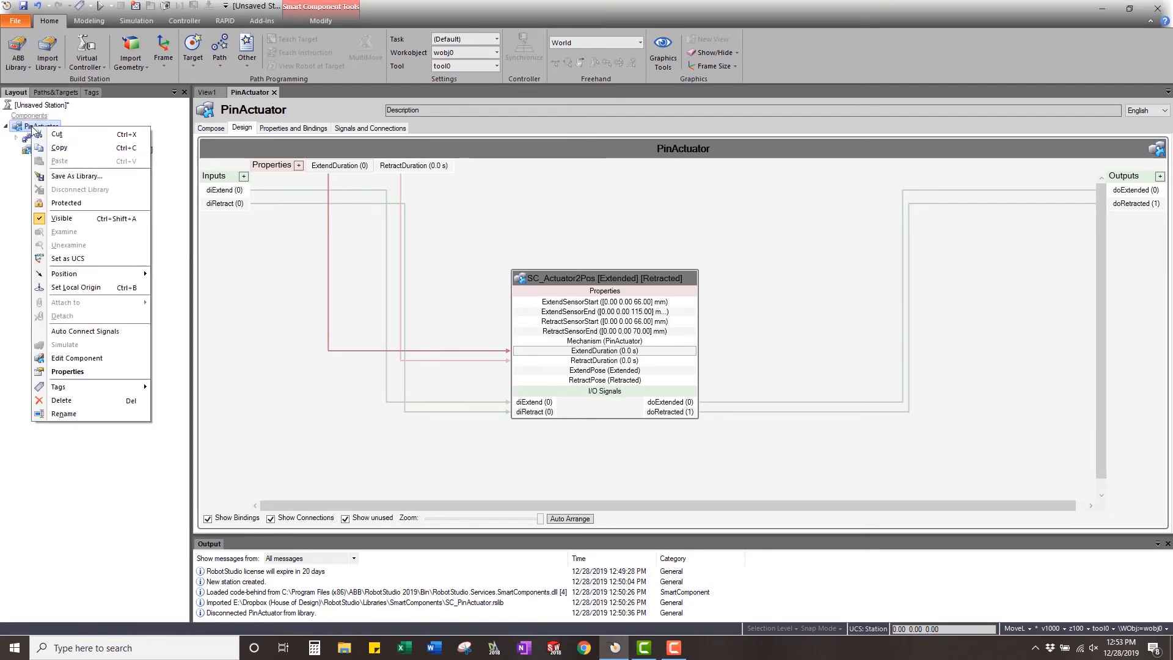
pyautogui.click(76, 176)
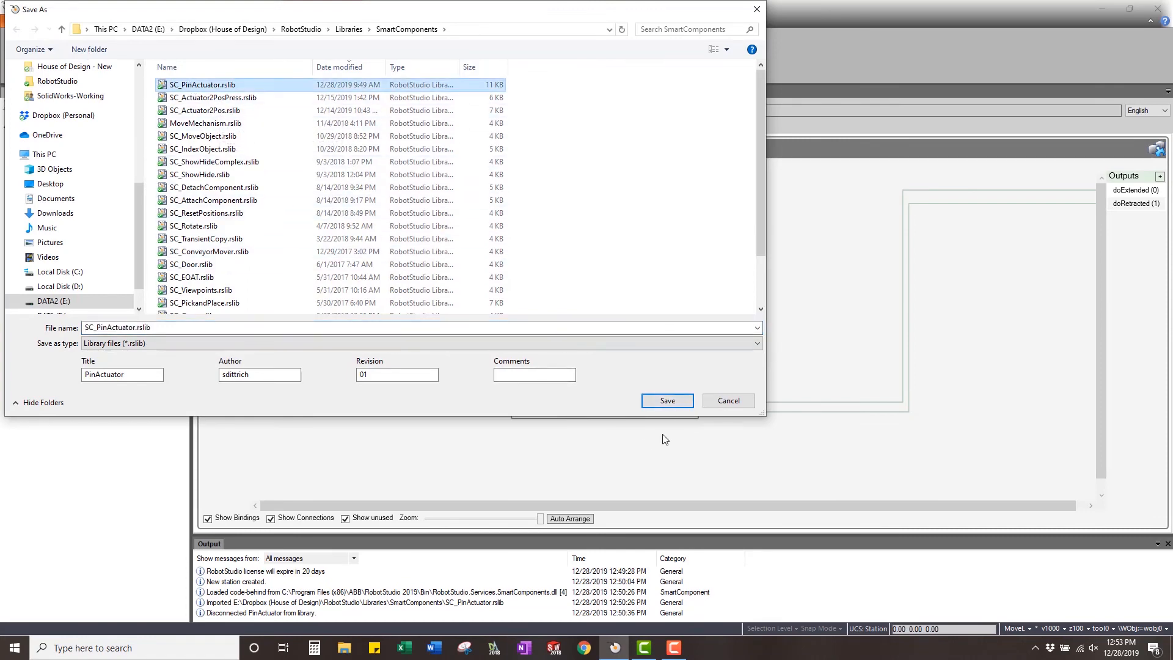
pyautogui.click(667, 400)
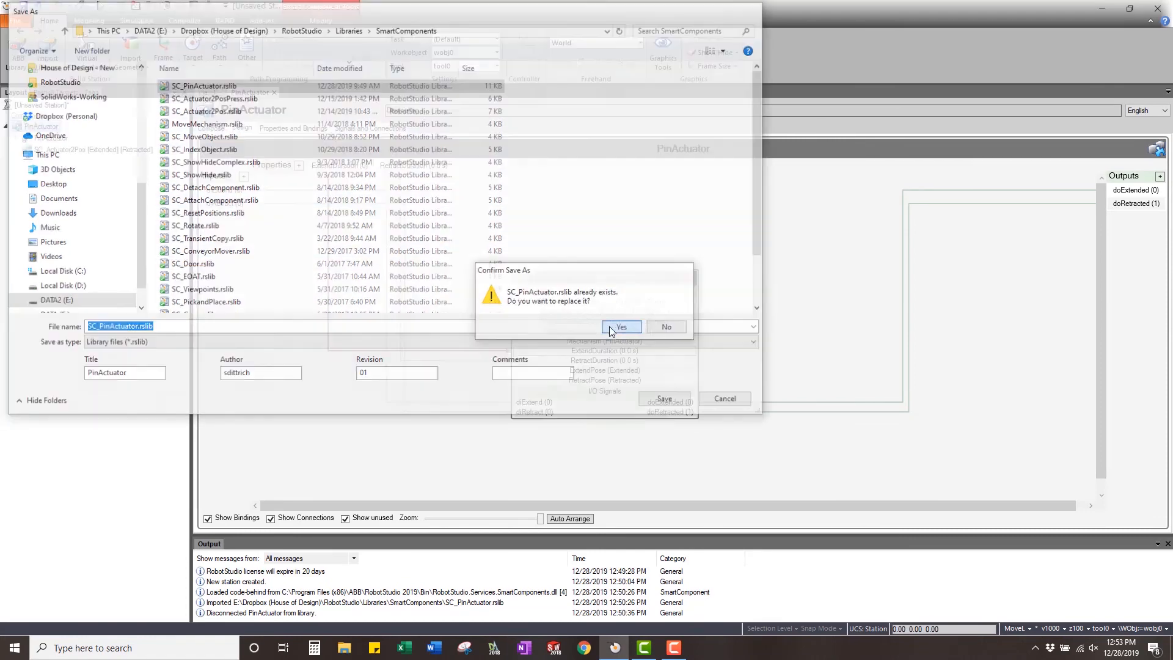
pyautogui.click(618, 327)
pyautogui.click(414, 278)
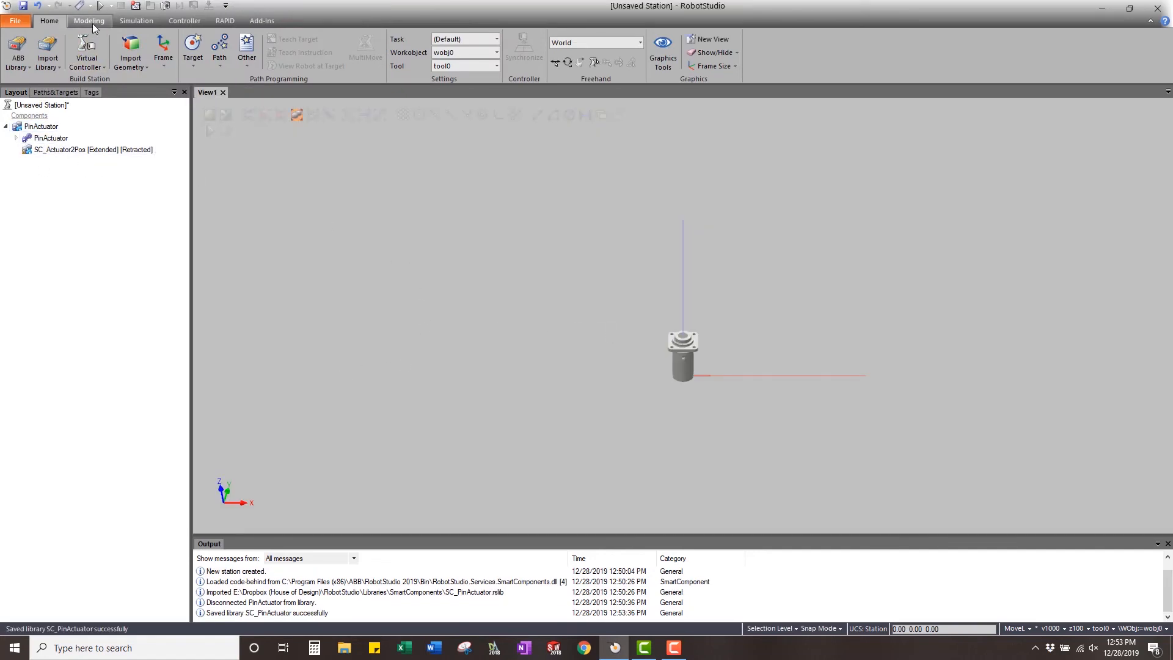
# Open the station logic's design view and move the PinActuator block to the middle of the diagram
pyautogui.click(142, 22)
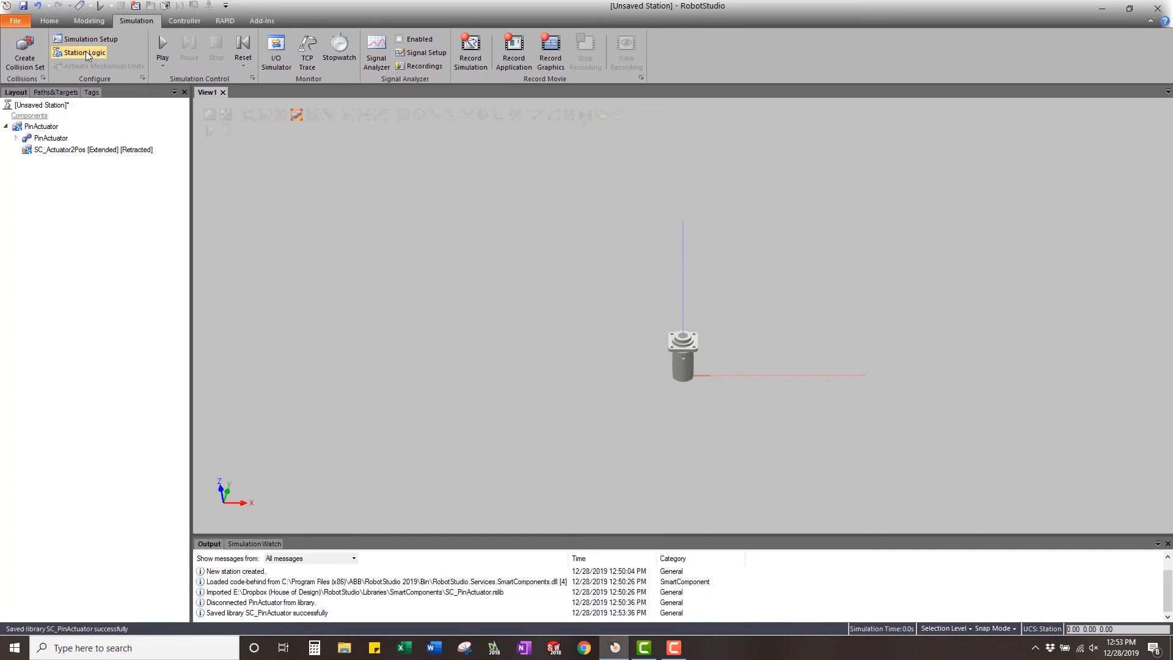
pyautogui.click(86, 54)
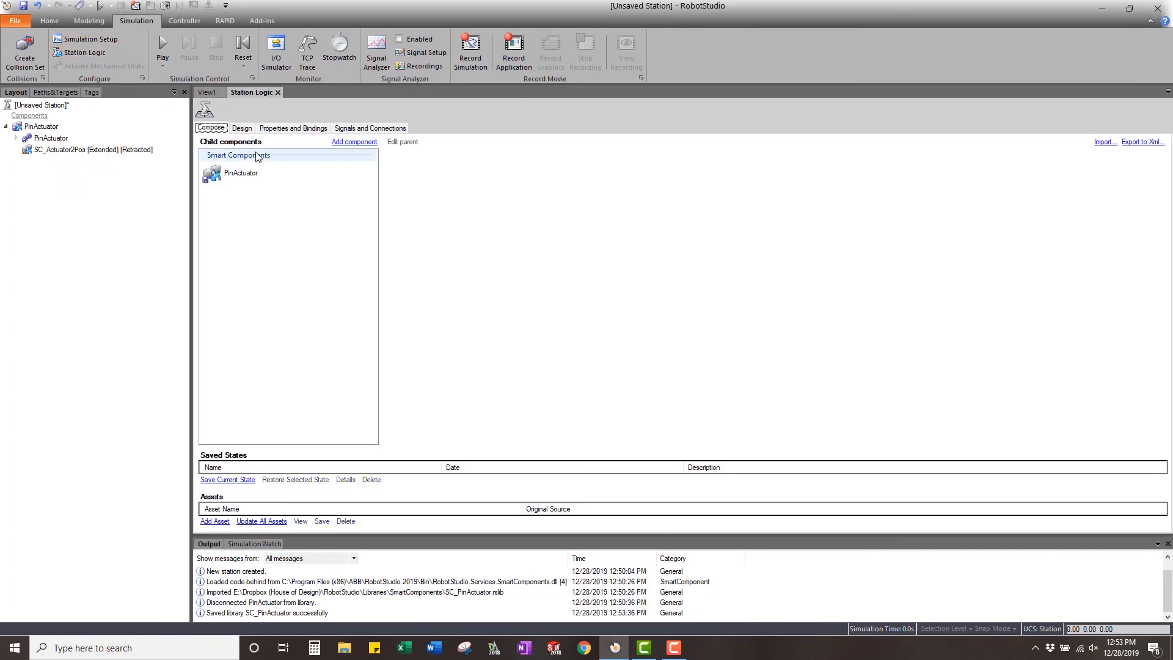
pyautogui.click(241, 128)
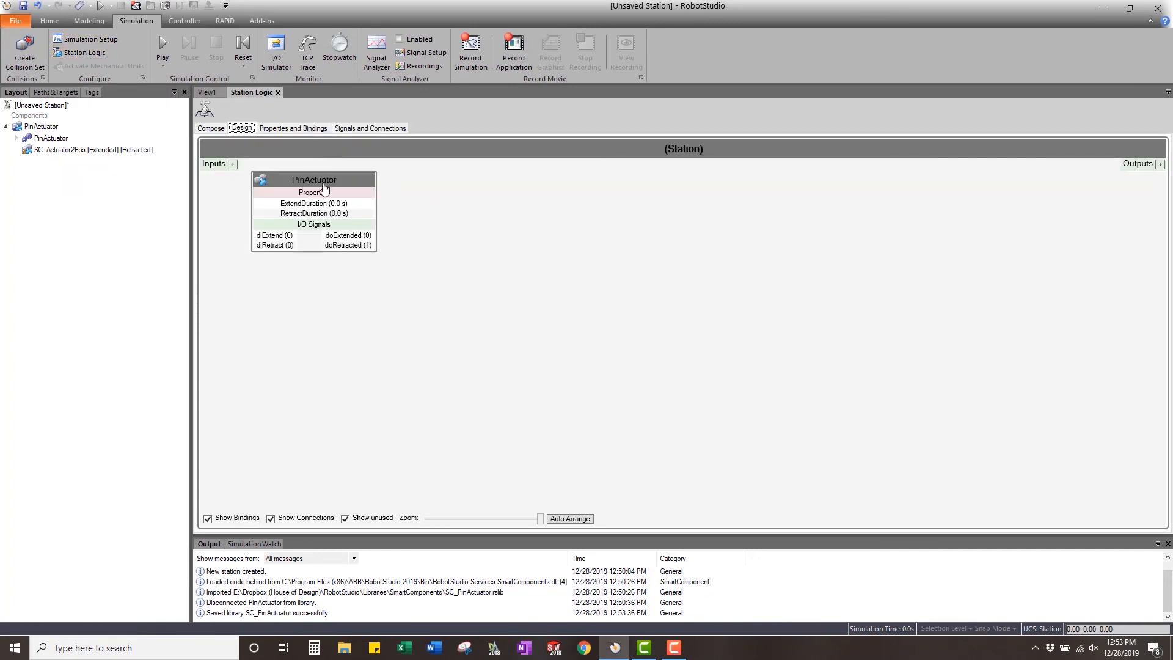
pyautogui.moveTo(369, 175); pyautogui.dragTo(748, 232)
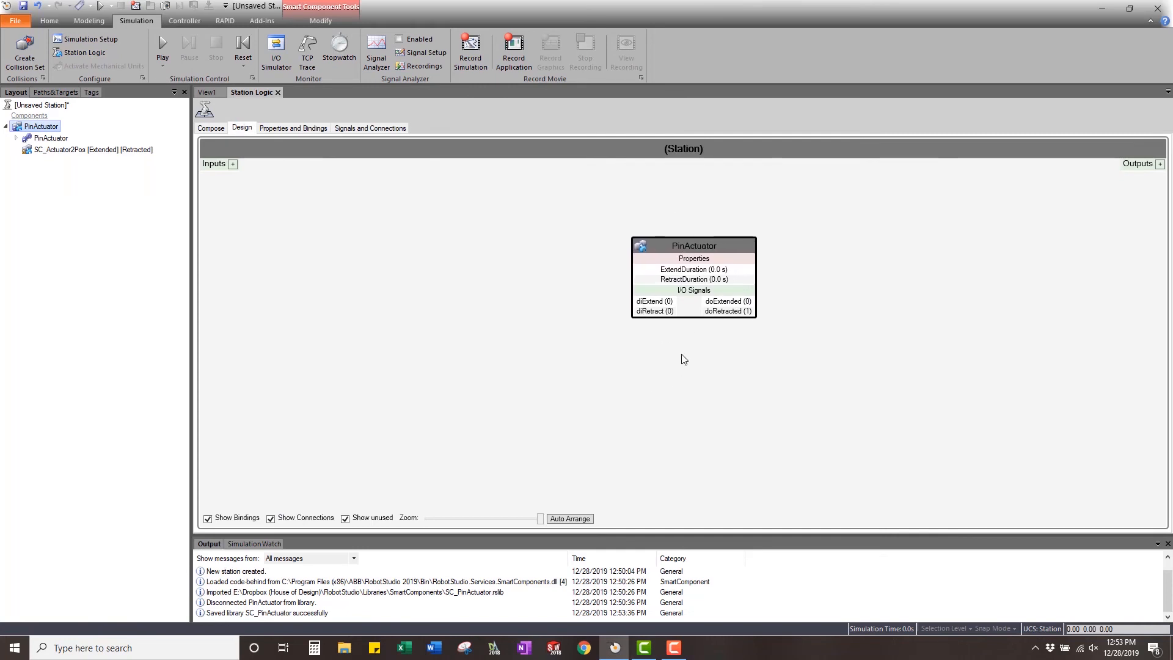